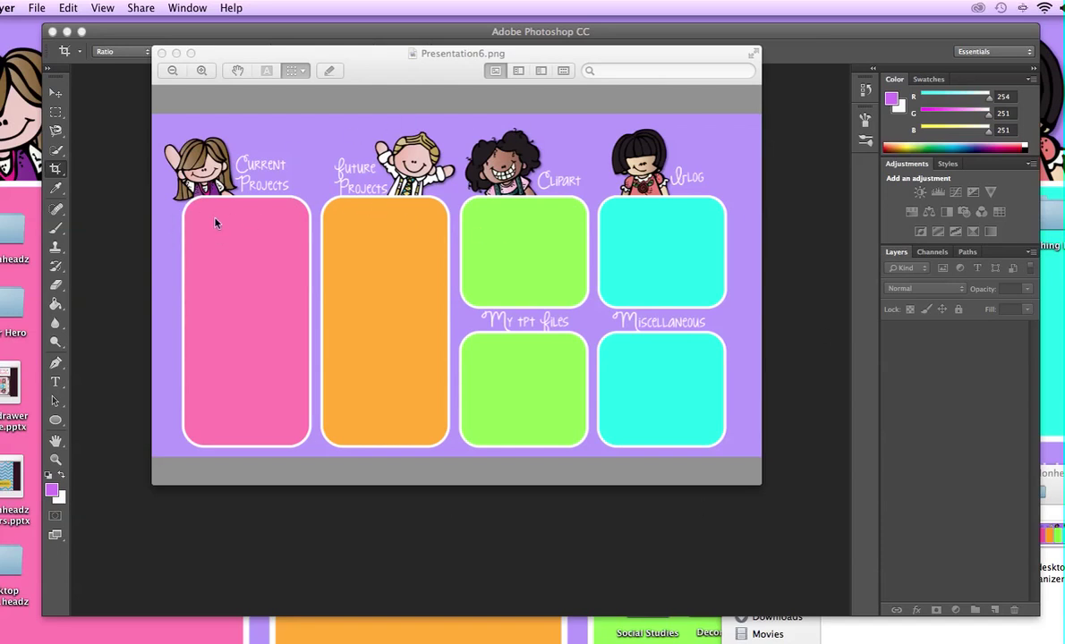
left_click(161, 52)
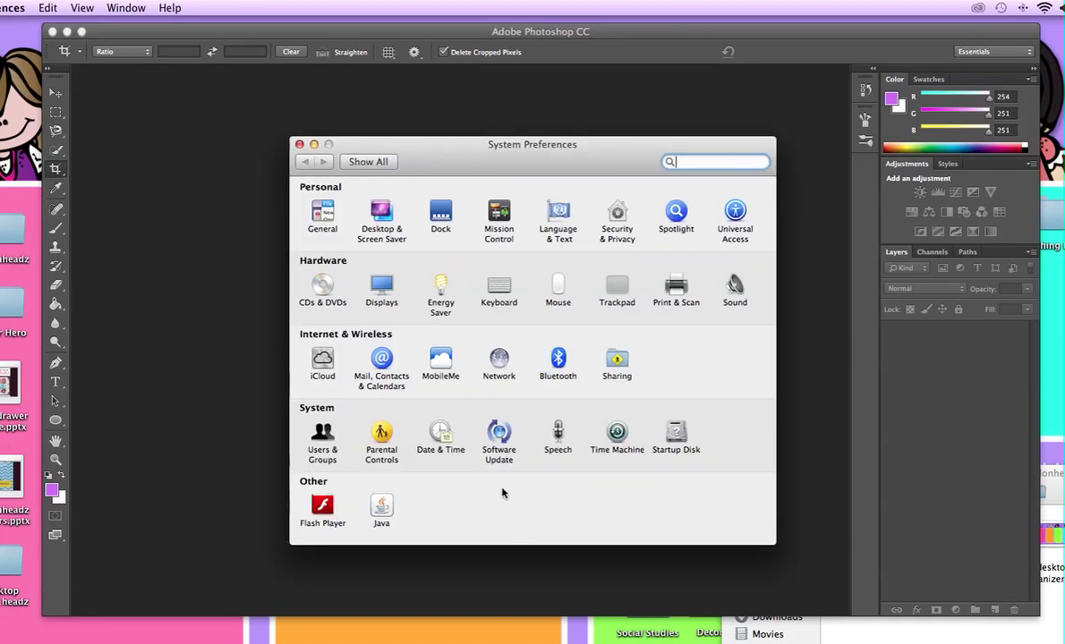
left_click(384, 287)
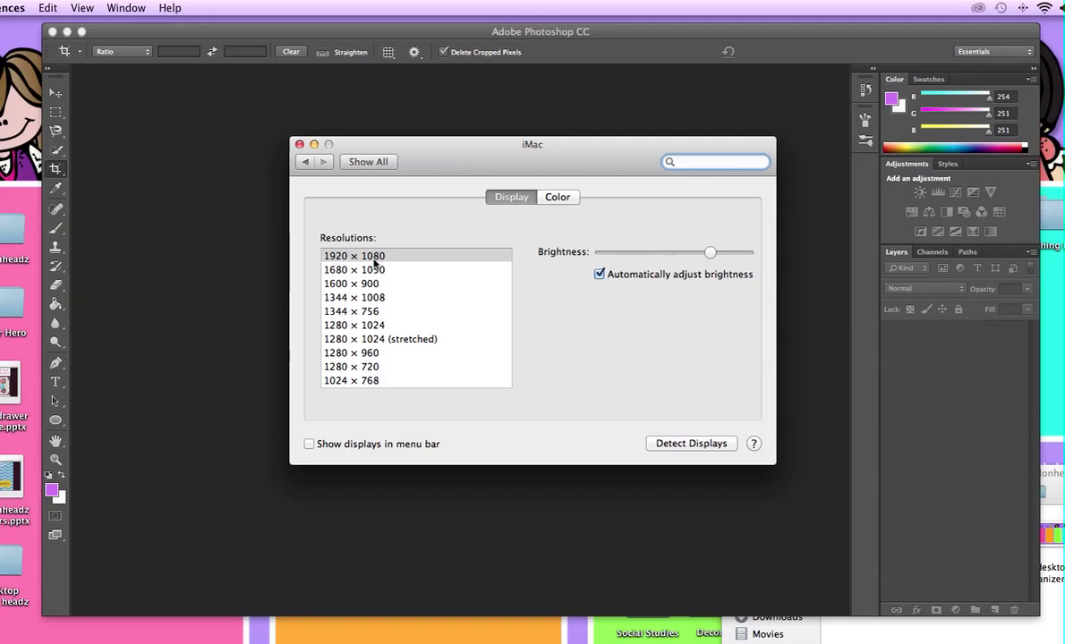
left_click(300, 145)
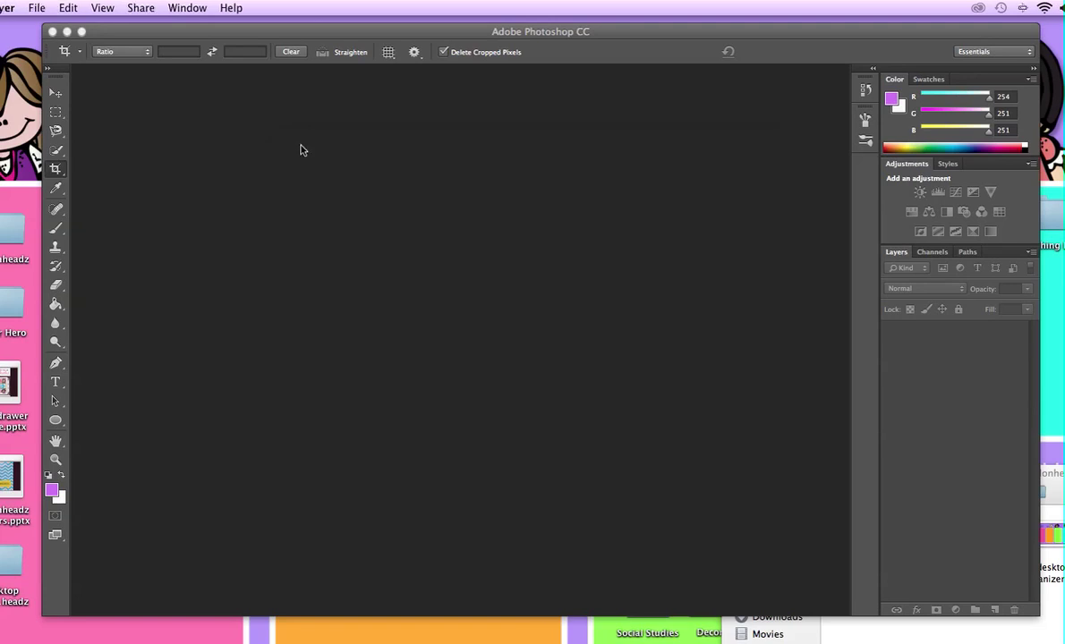
- Open blue 4 chevron 2.png in Photoshop and set its canvas to 1920 × 1080 pixels, accepting clipping
left_click(372, 324)
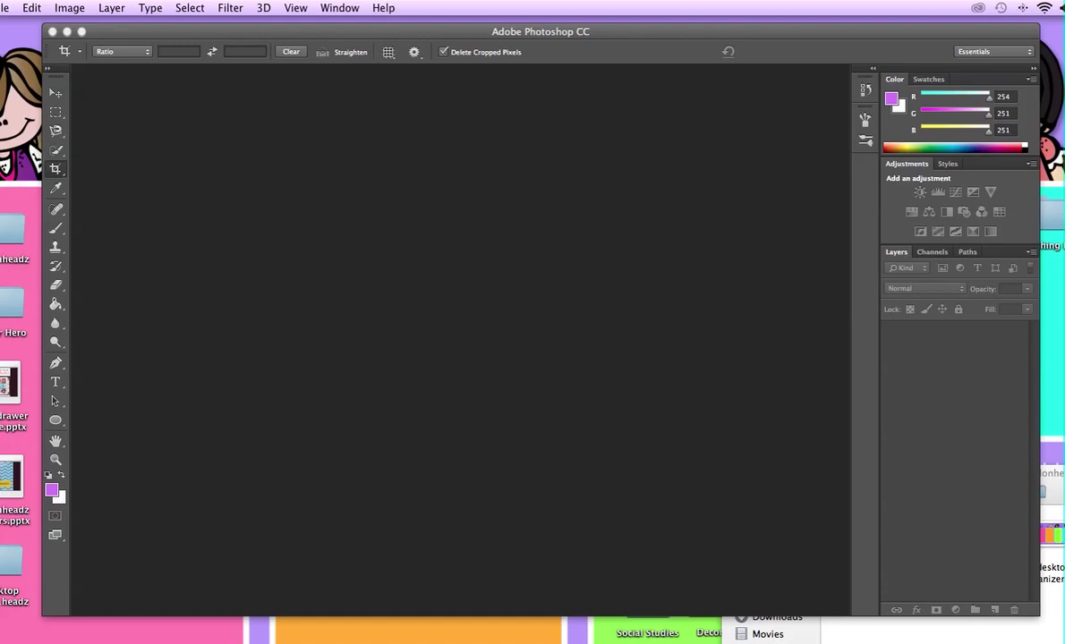
left_click_drag(268, 626, 427, 416)
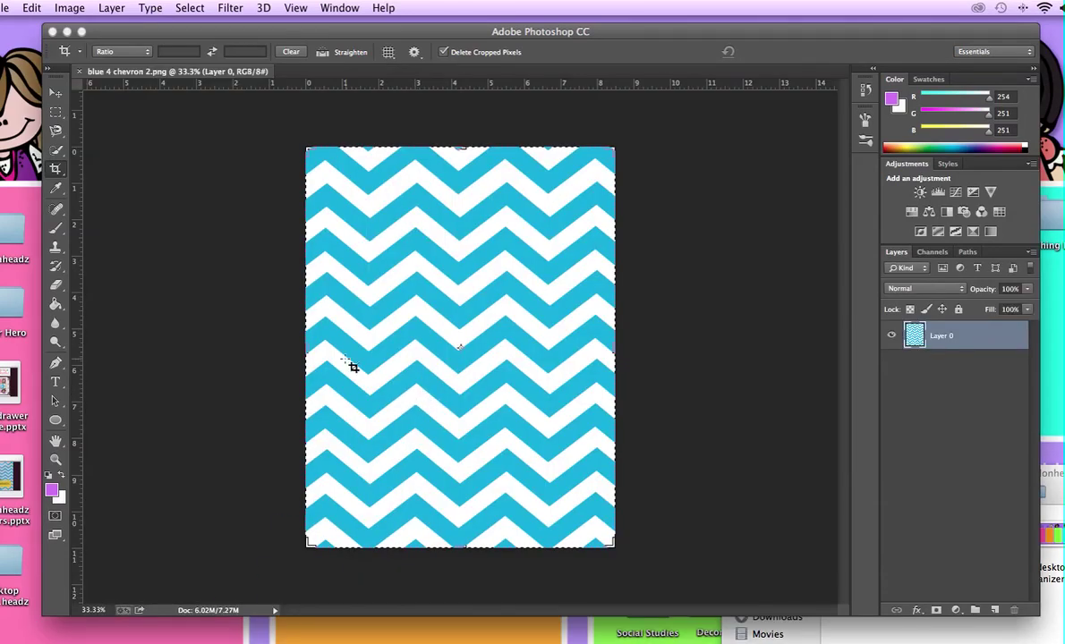
left_click(68, 8)
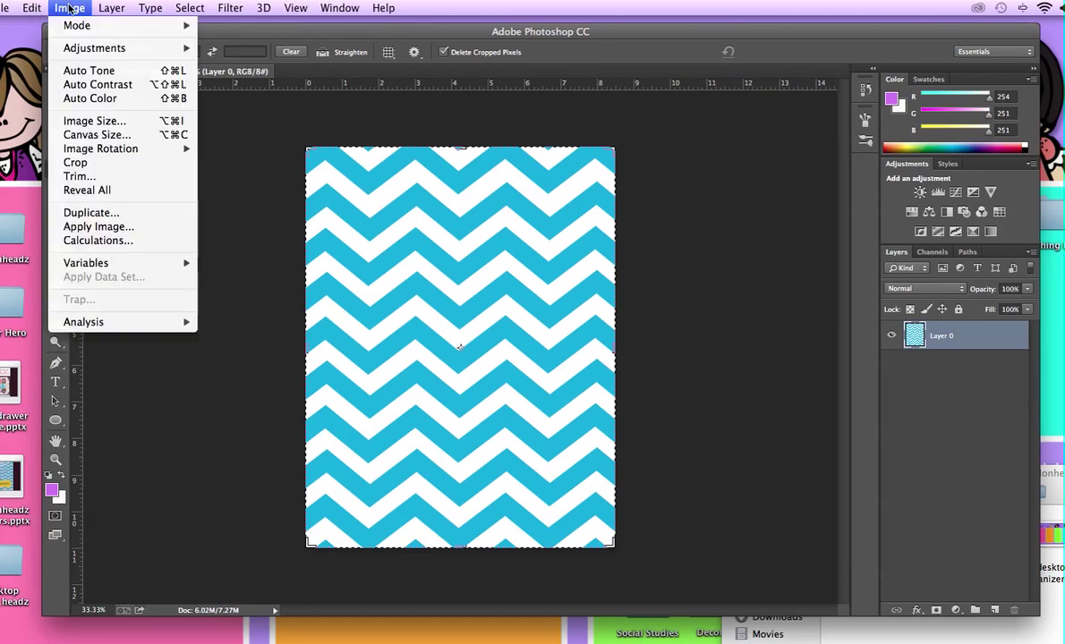
left_click(95, 136)
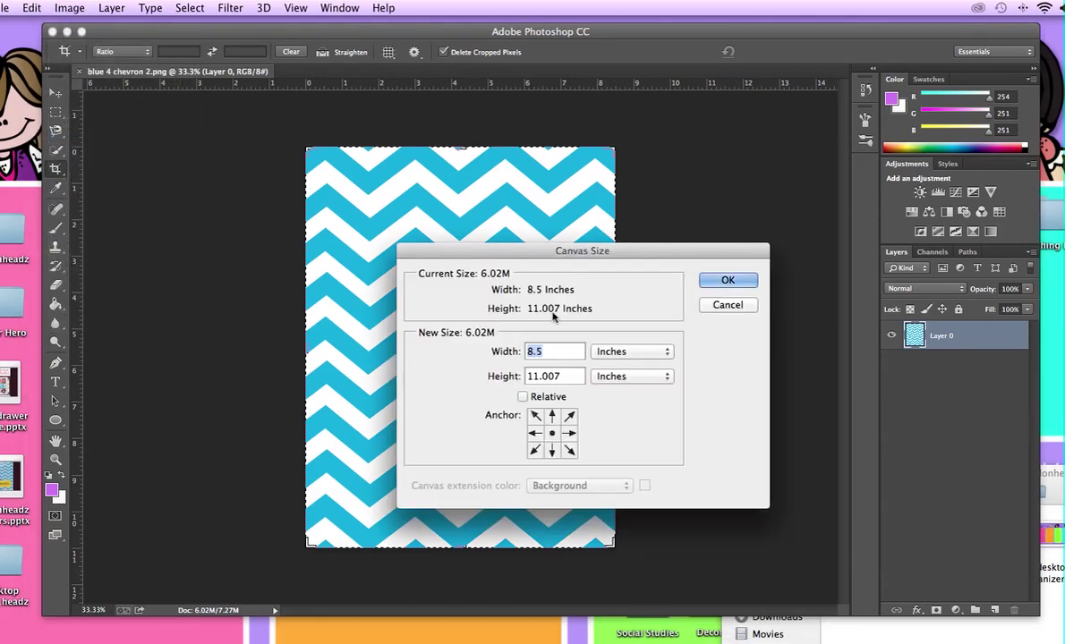
left_click(625, 354)
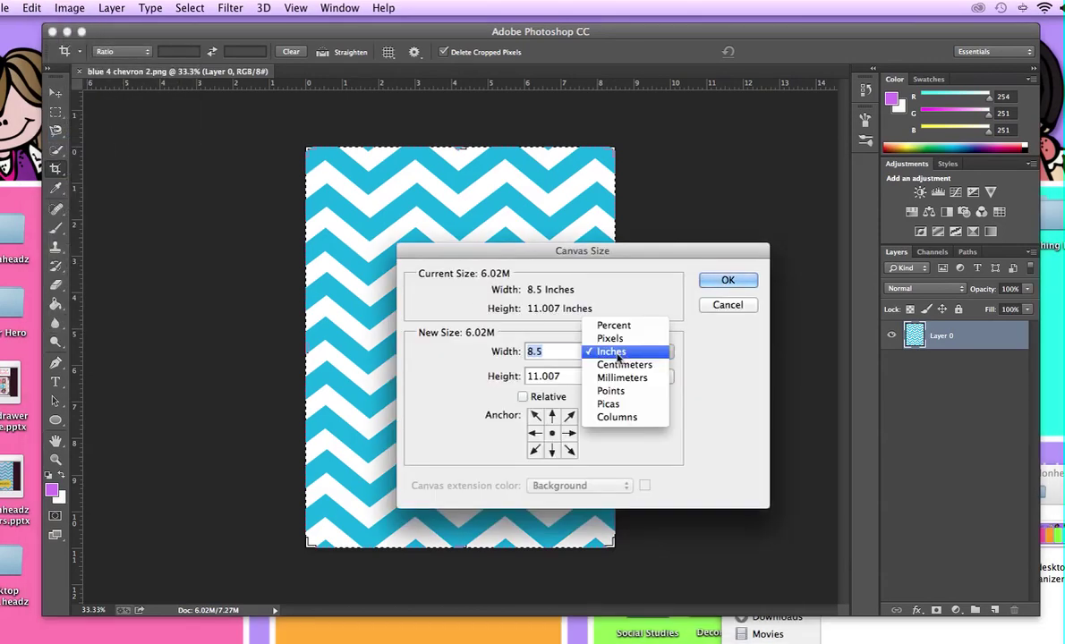
left_click(610, 338)
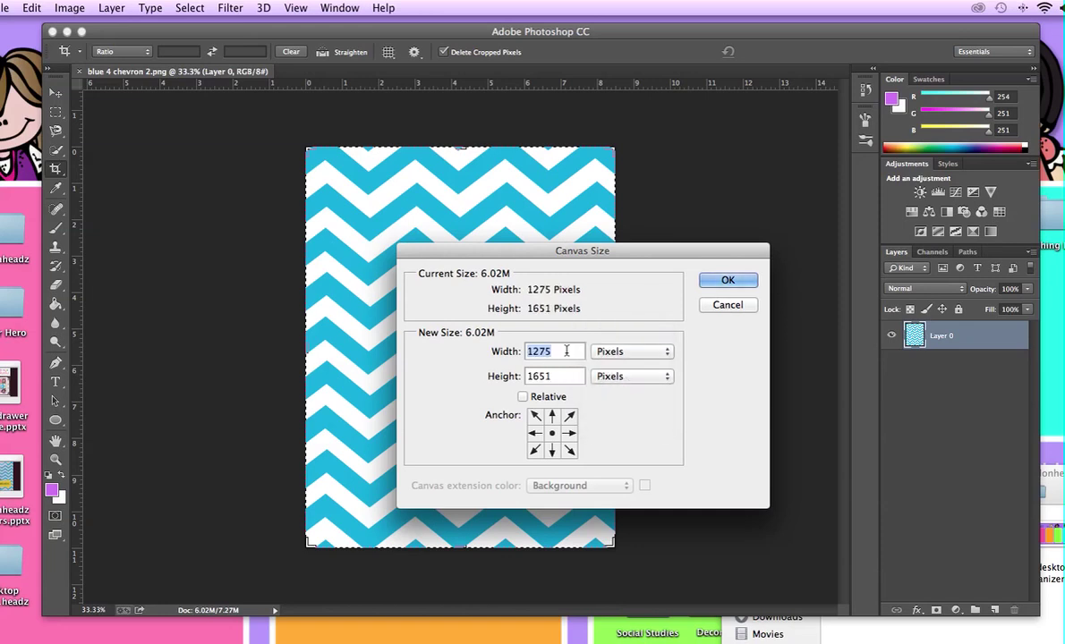
type("1")
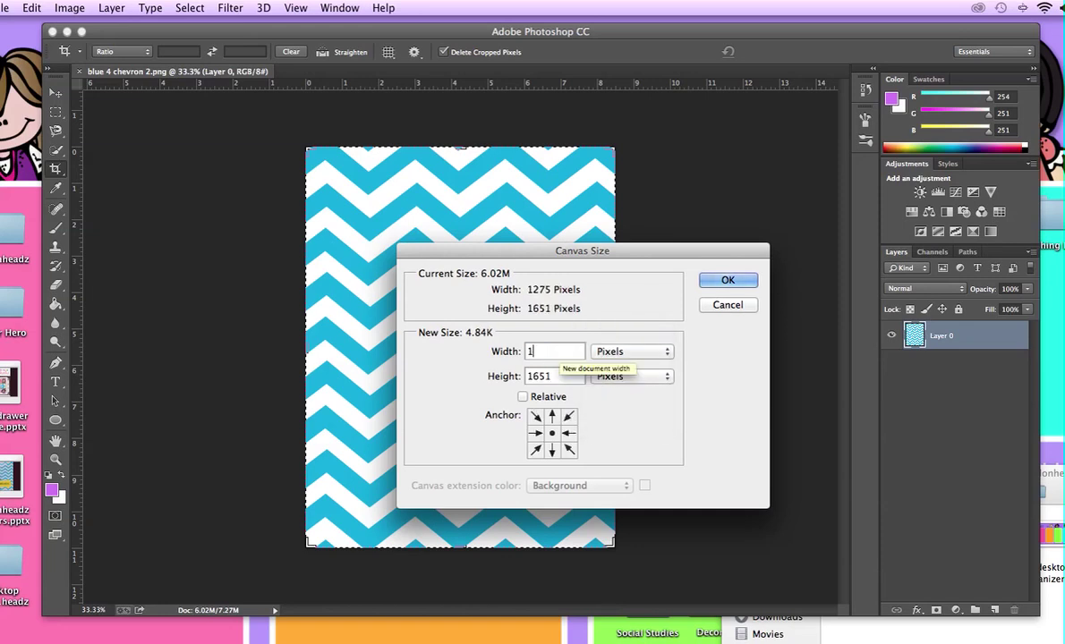
type("920")
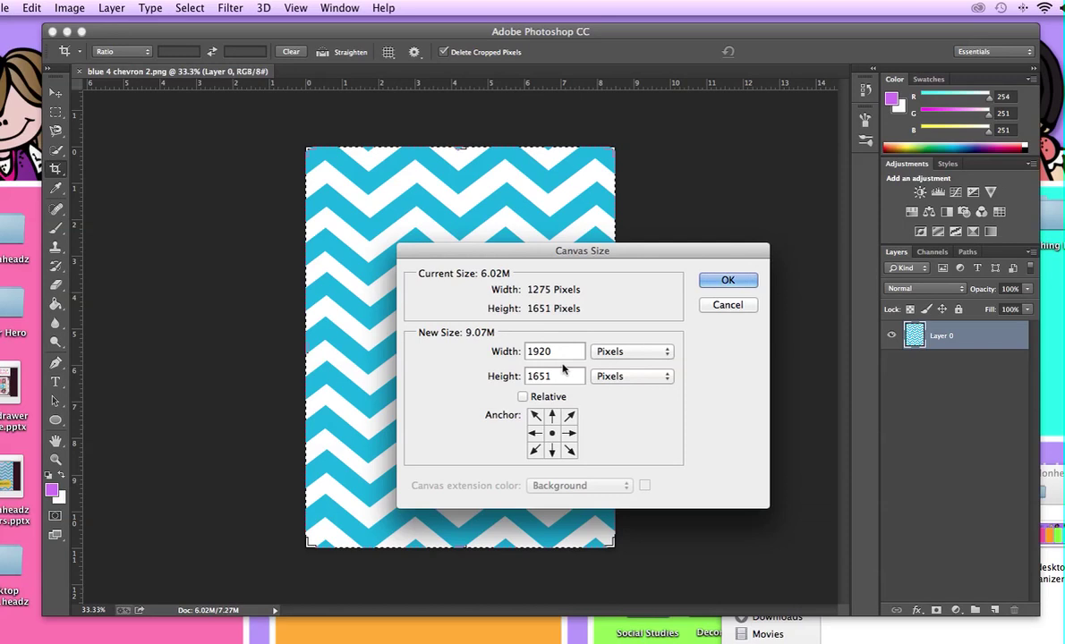
key("Tab")
type("108")
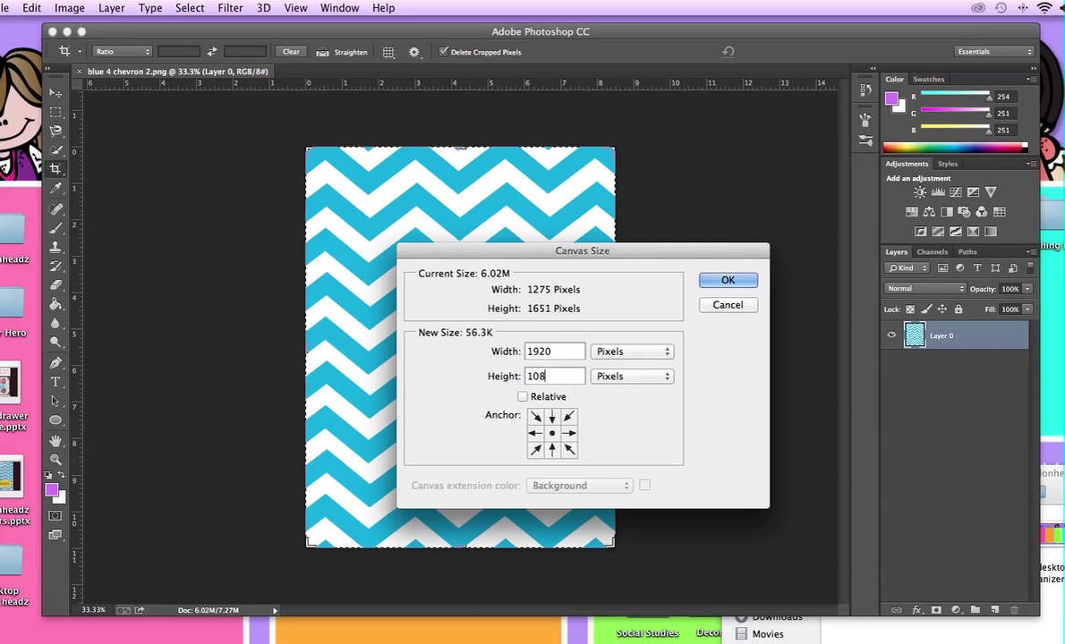
type("0")
left_click(727, 281)
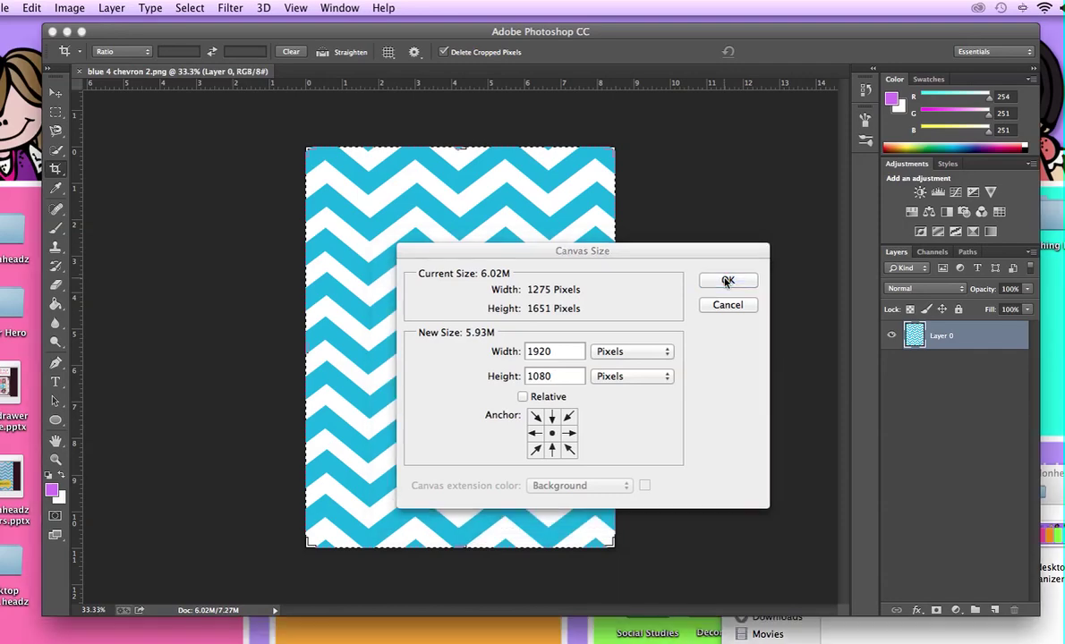
left_click(693, 297)
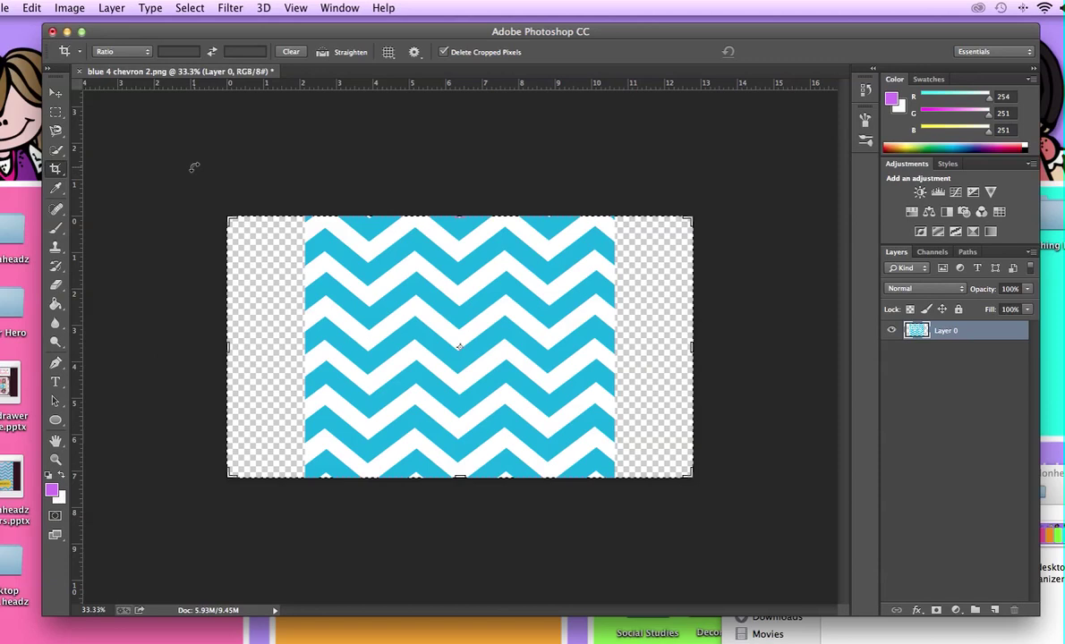
- Verify in Image Size that the chevron image is 1920 × 1080 px, then close the document
left_click(70, 8)
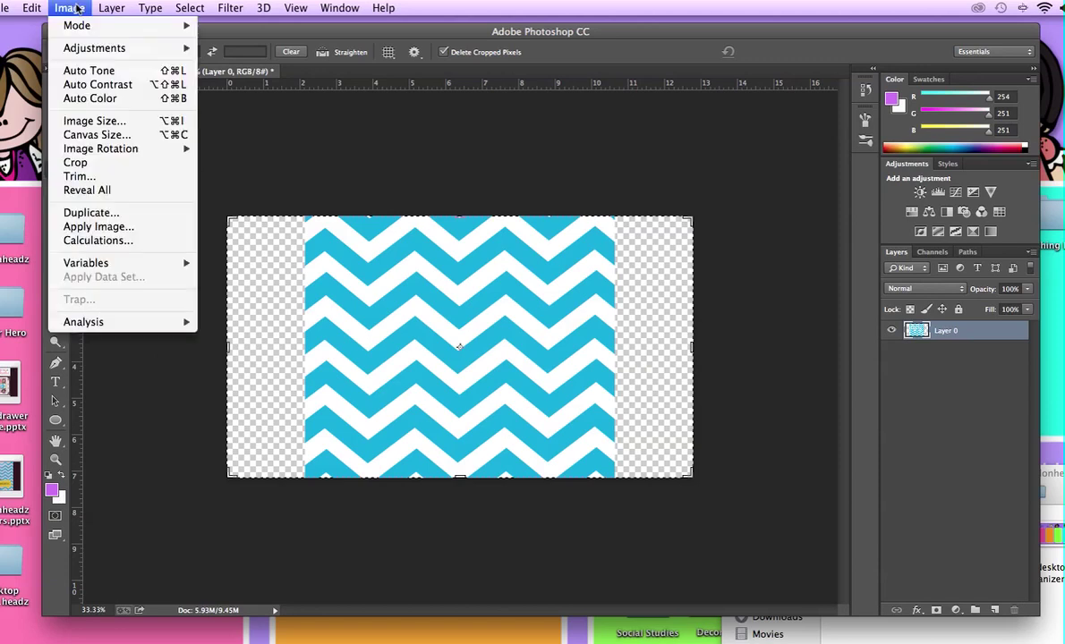
left_click(110, 123)
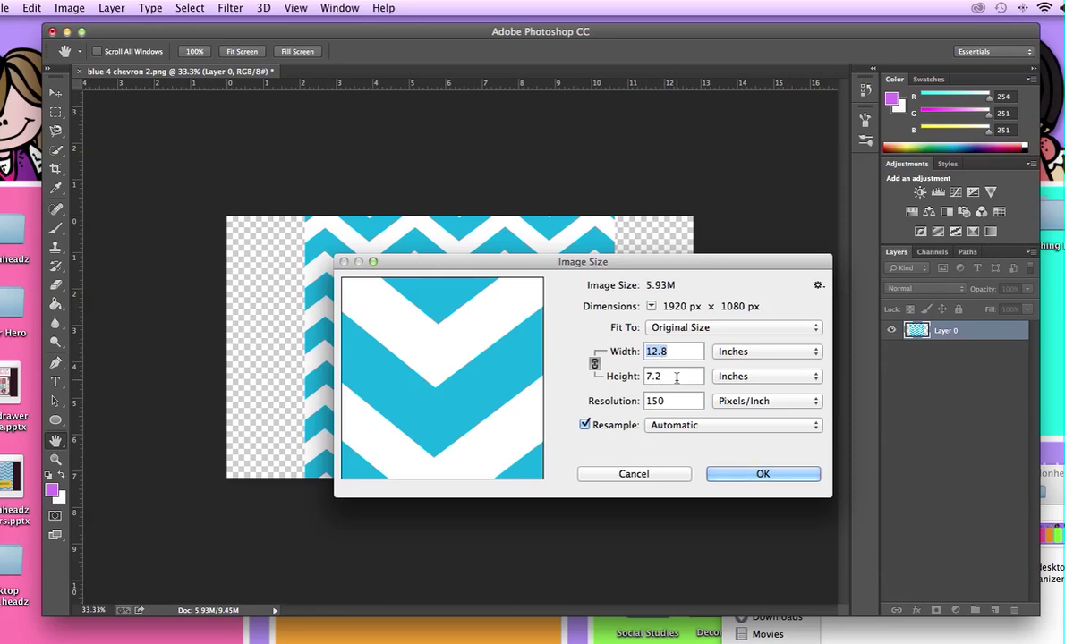
left_click(761, 475)
key("c")
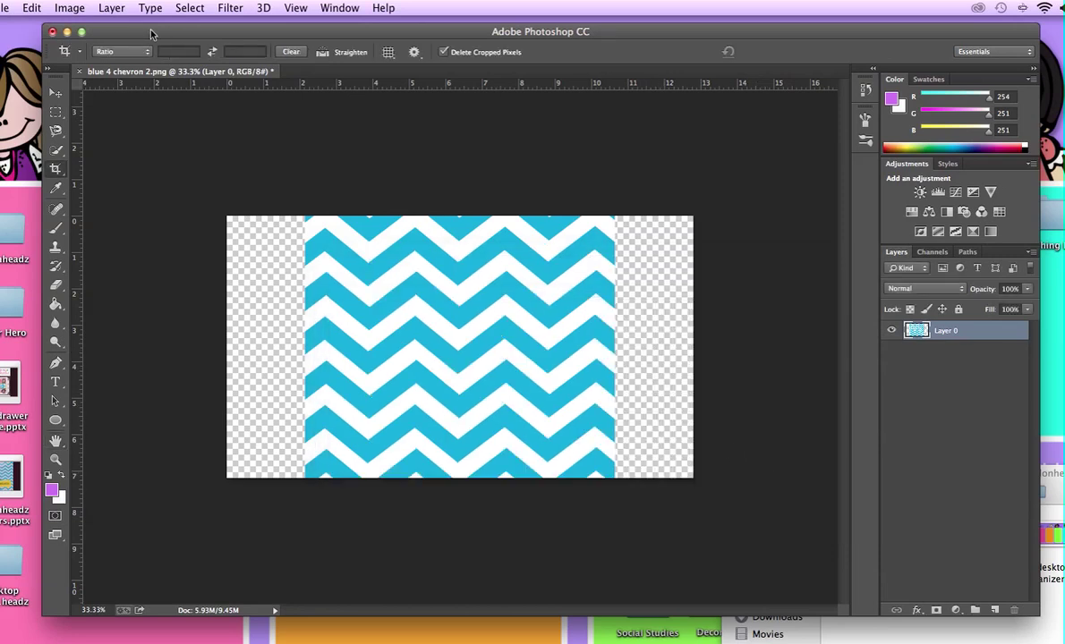
left_click(52, 33)
- Discard the chevron changes and bring up a resized blank PowerPoint presentation
left_click(567, 279)
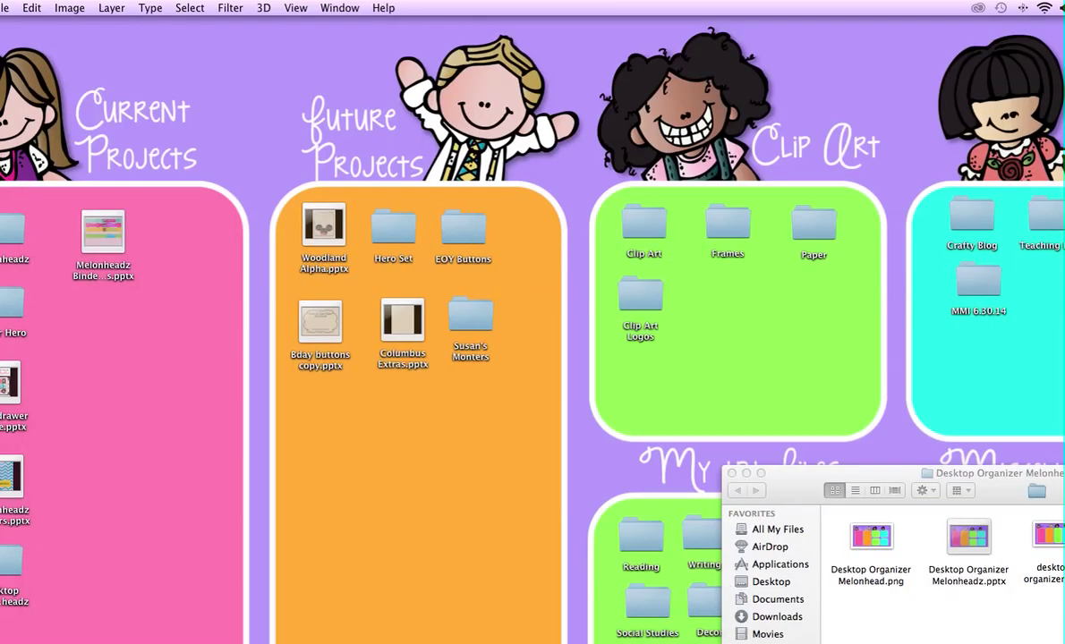
key("super+Tab")
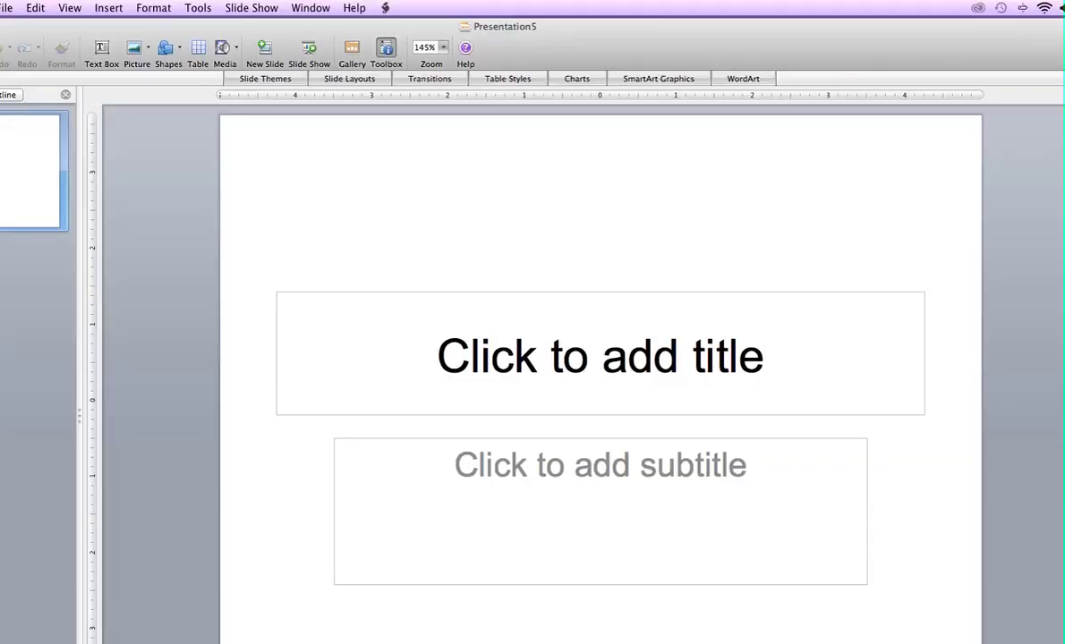
left_click_drag(988, 637, 611, 510)
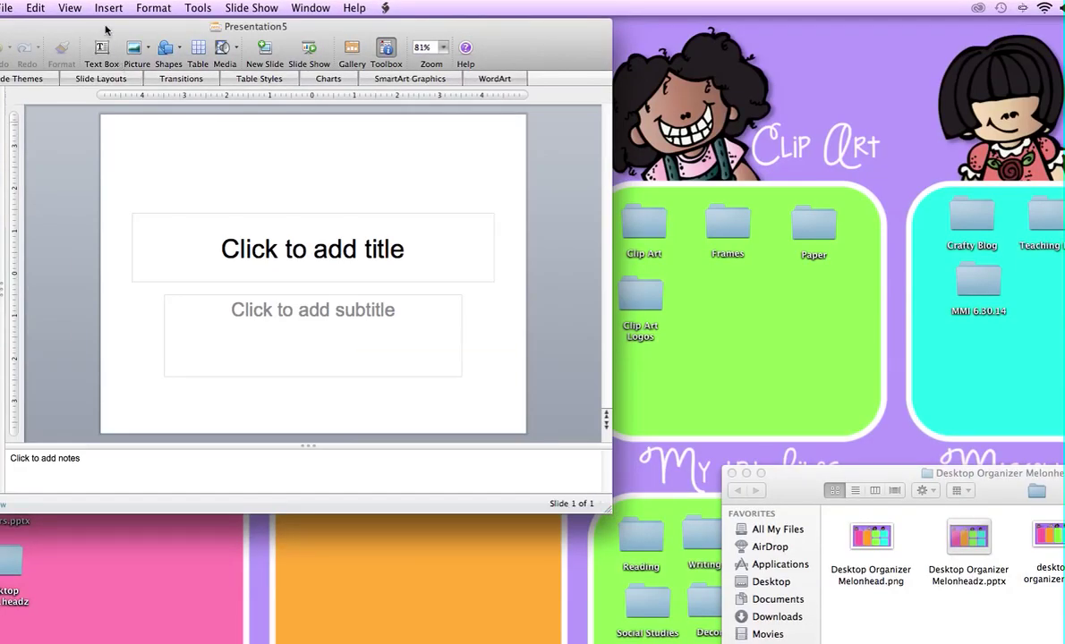
left_click_drag(102, 27, 346, 33)
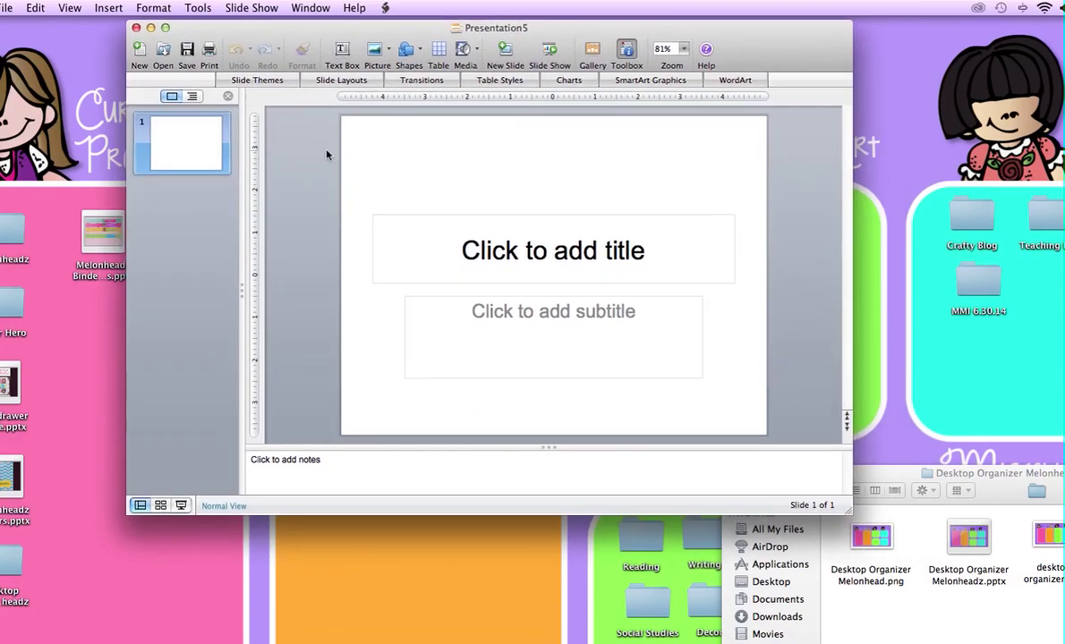
- Set the slide size in Page Setup to 12.80 × 7.2 inches, keeping it despite the printable-area warning
left_click(11, 8)
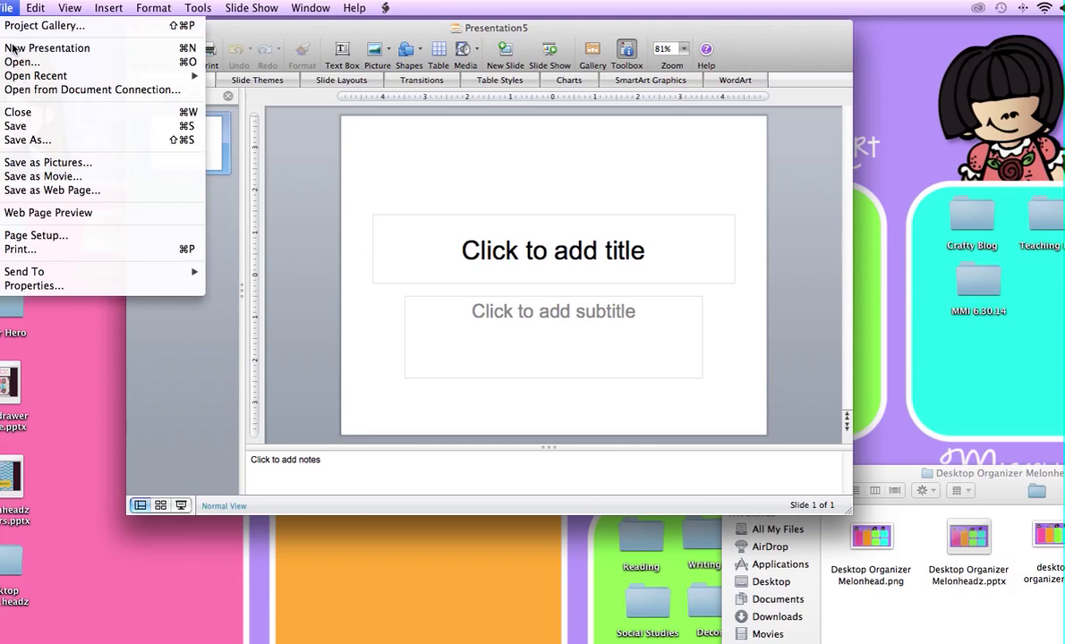
left_click(57, 237)
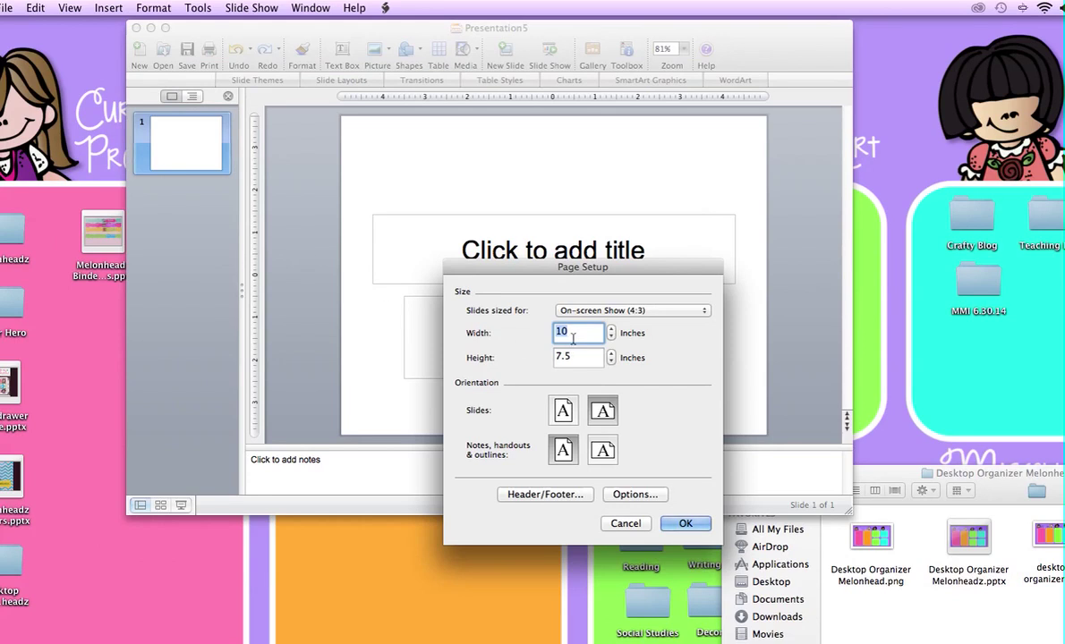
type("12")
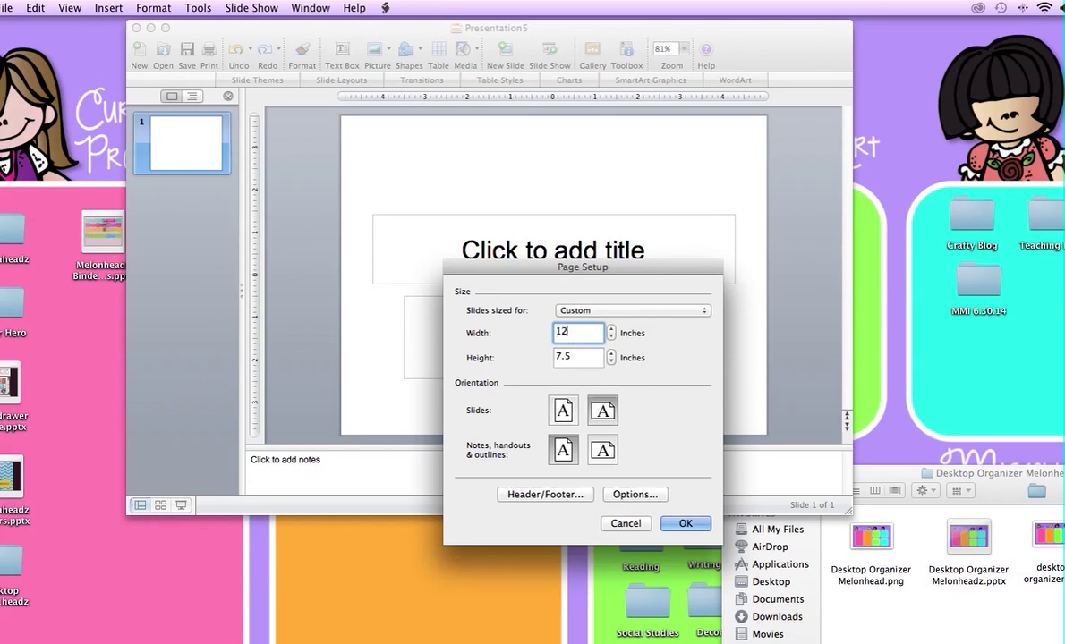
type(".80")
key("Tab")
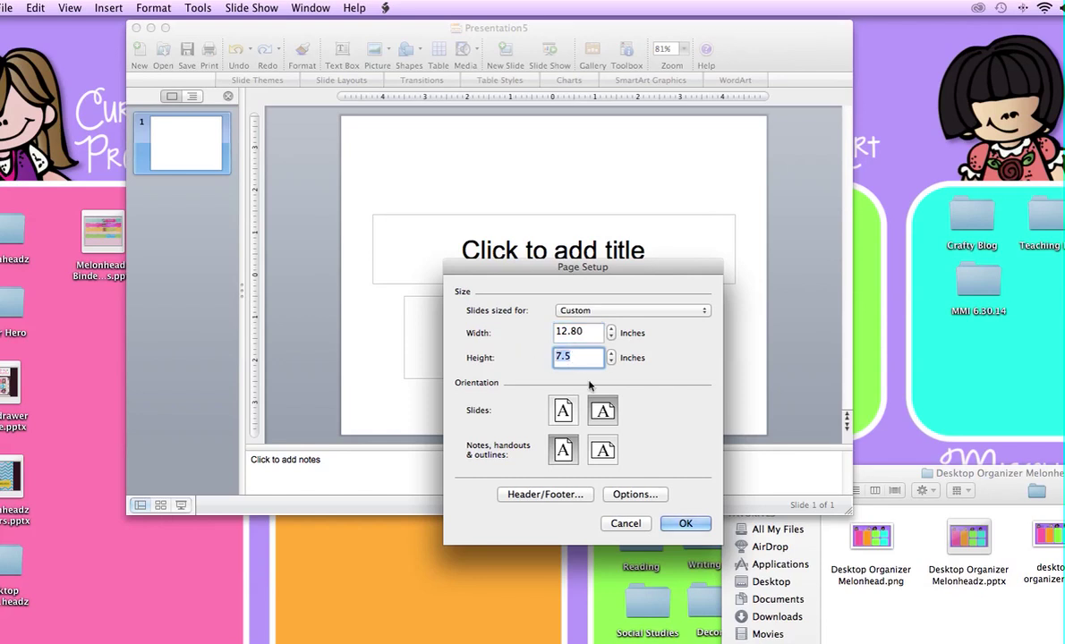
type("7.2")
left_click(685, 523)
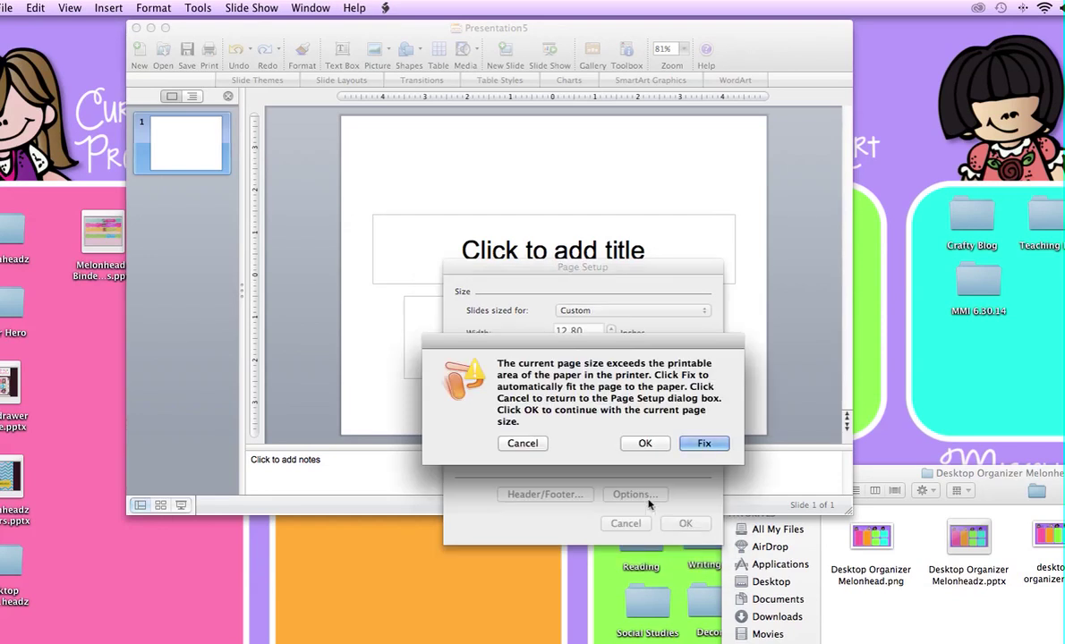
left_click(644, 443)
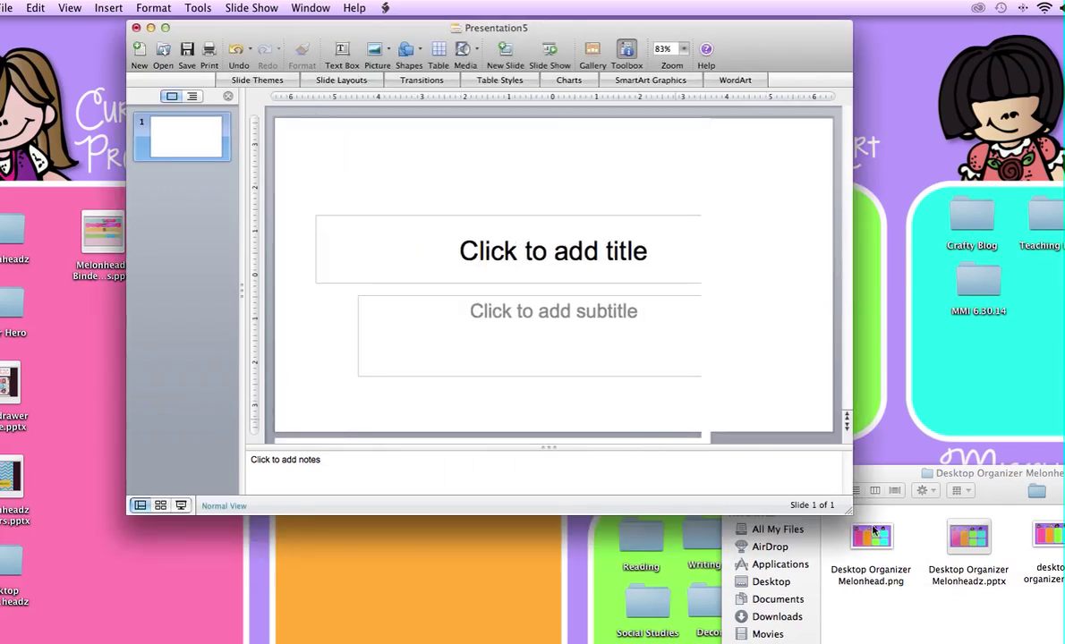
- Enlarge the window, select the title placeholders, then close Presentation5 with Don't Save
left_click_drag(848, 510, 908, 543)
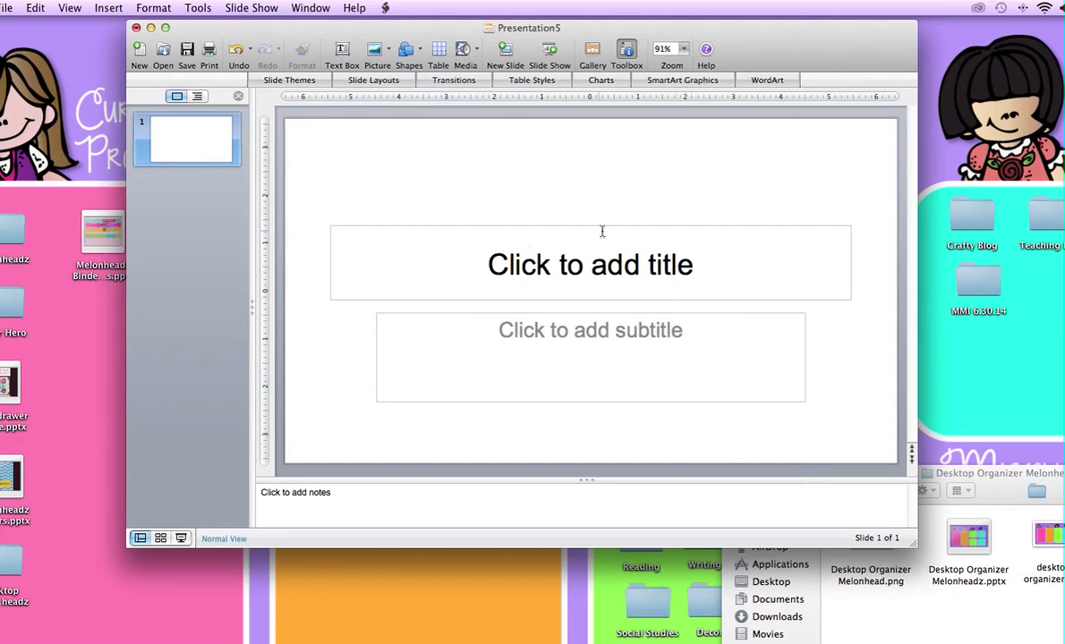
left_click(558, 345, "shift")
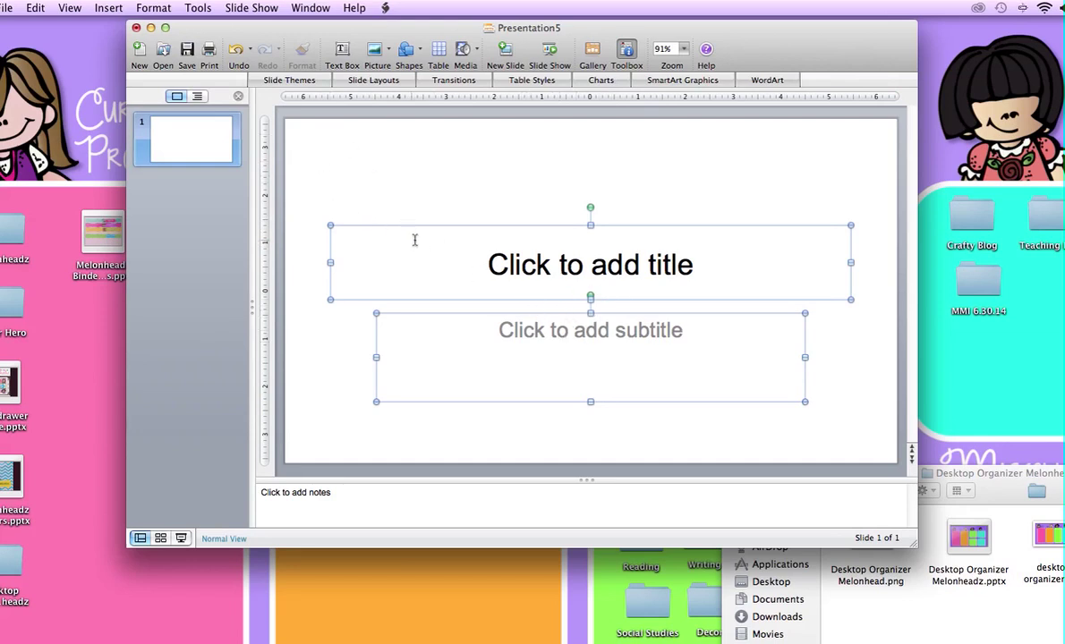
left_click(136, 28)
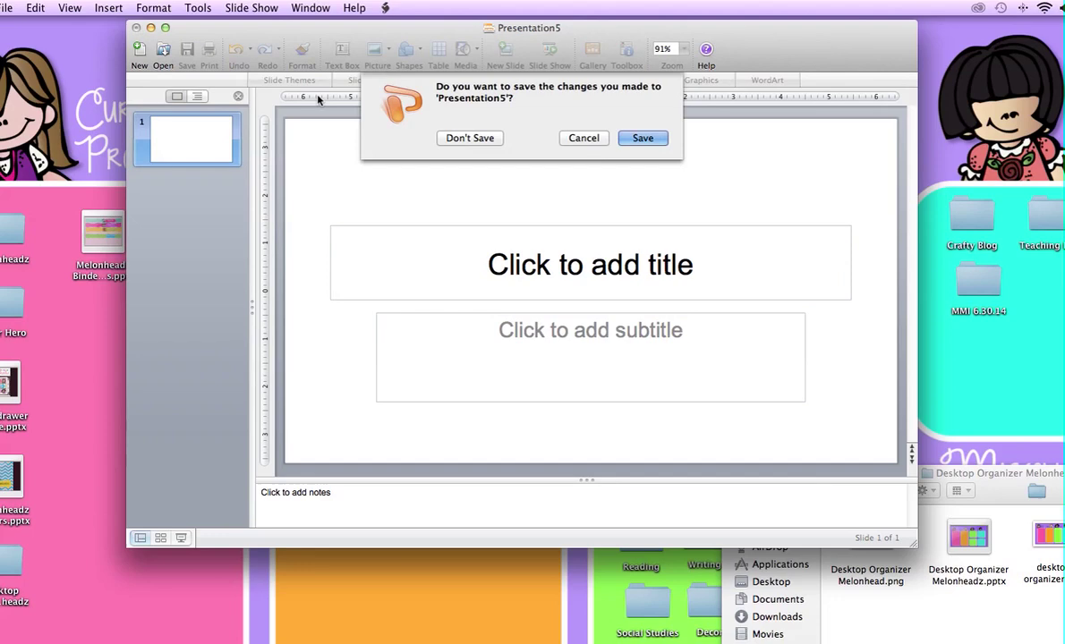
left_click(465, 139)
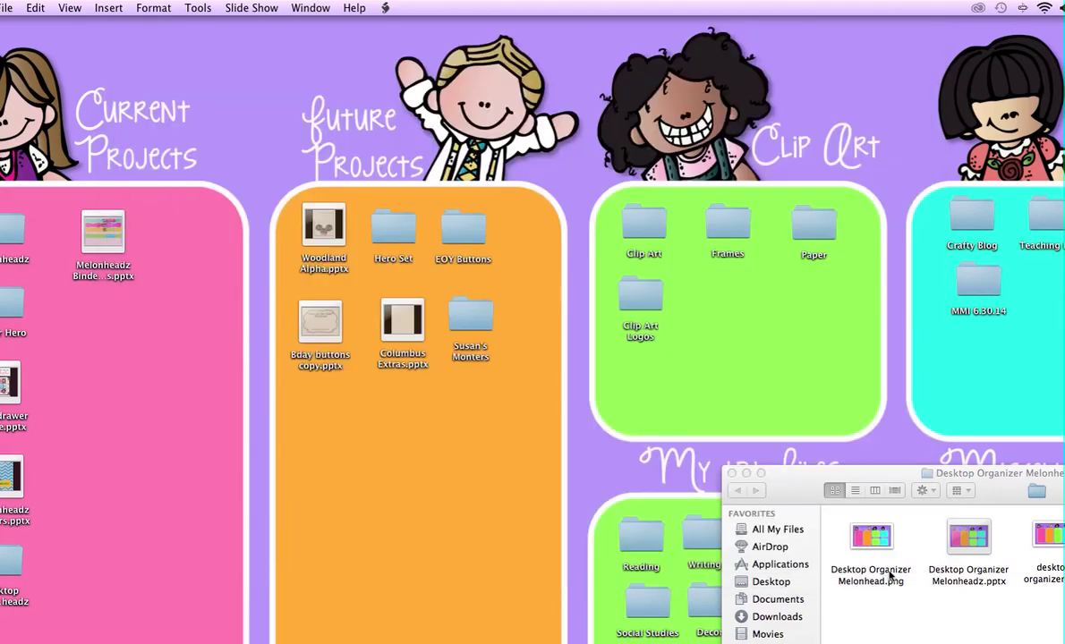
- Move the Finder folder window down and bring up Desktop Organizer Melonheadz.pptx in PowerPoint
left_click_drag(996, 497, 1064, 643)
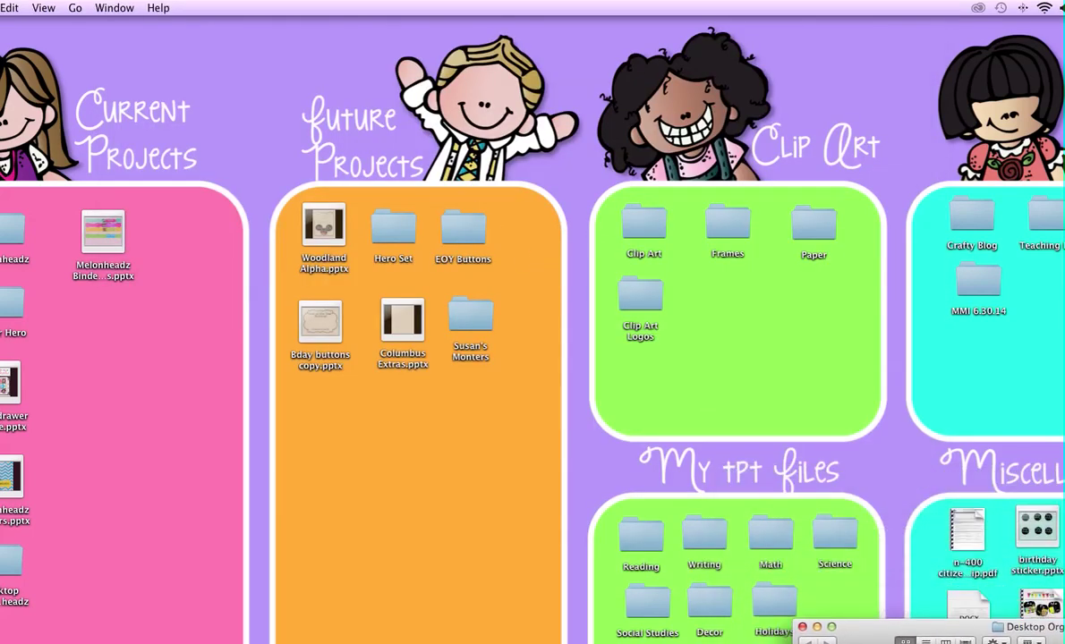
key("super+Tab")
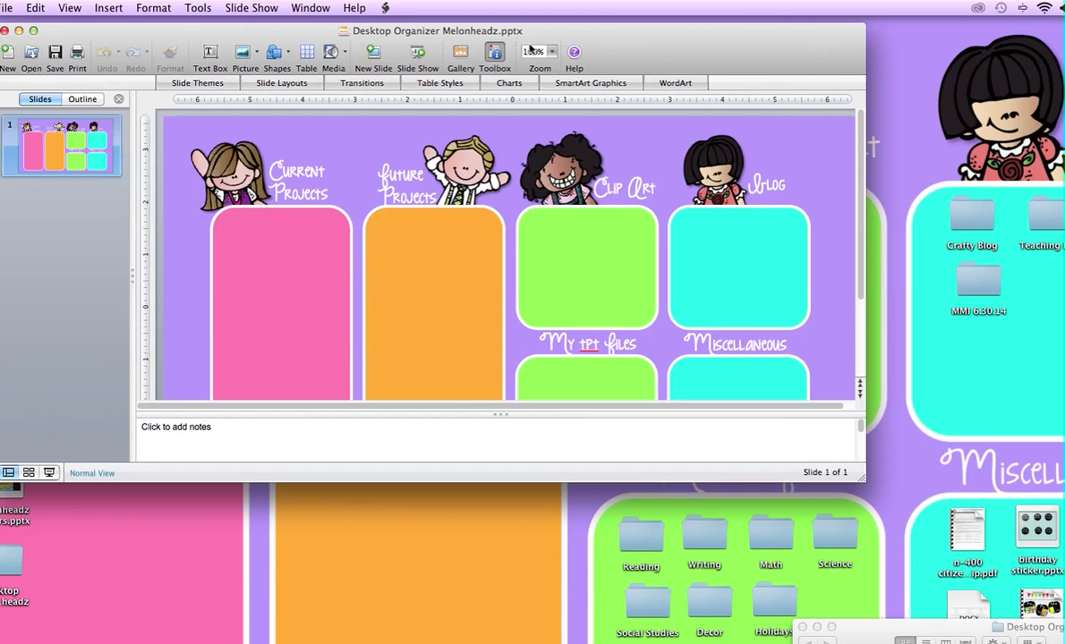
- Enlarge the window, inspect the labelled boxes and clip-art kids, then preview the slide show
left_click_drag(531, 50, 670, 44)
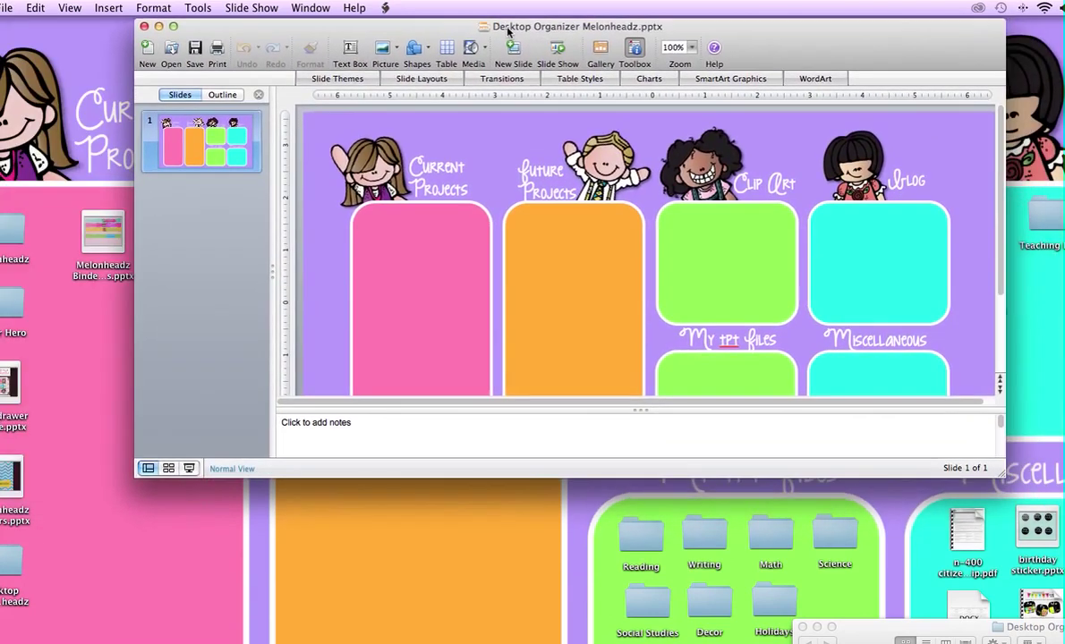
left_click_drag(998, 473, 1027, 606)
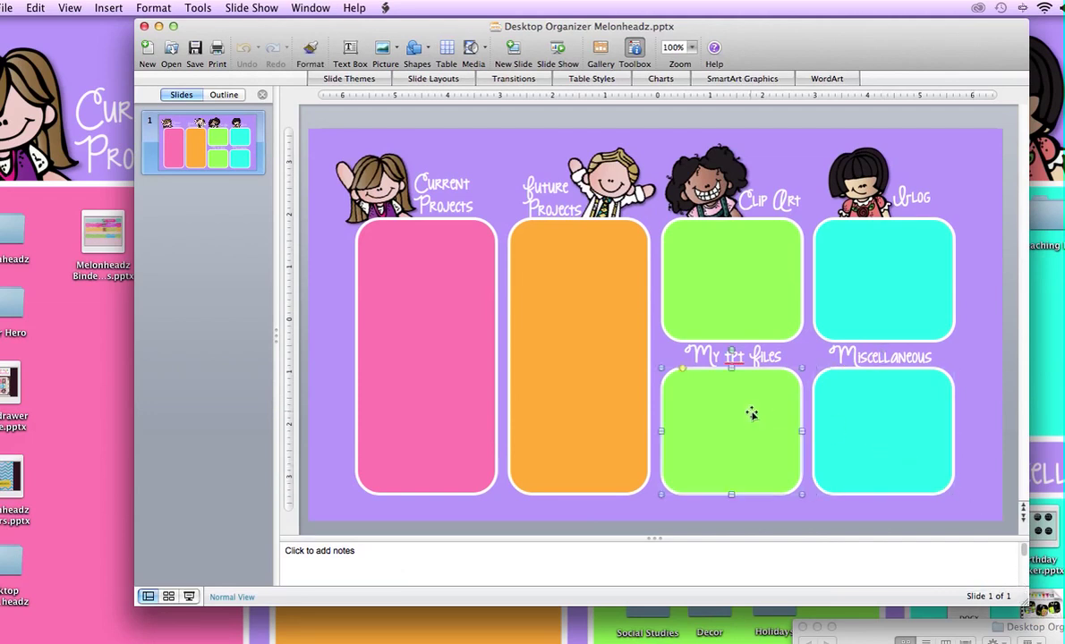
left_click(541, 361)
left_click(408, 313)
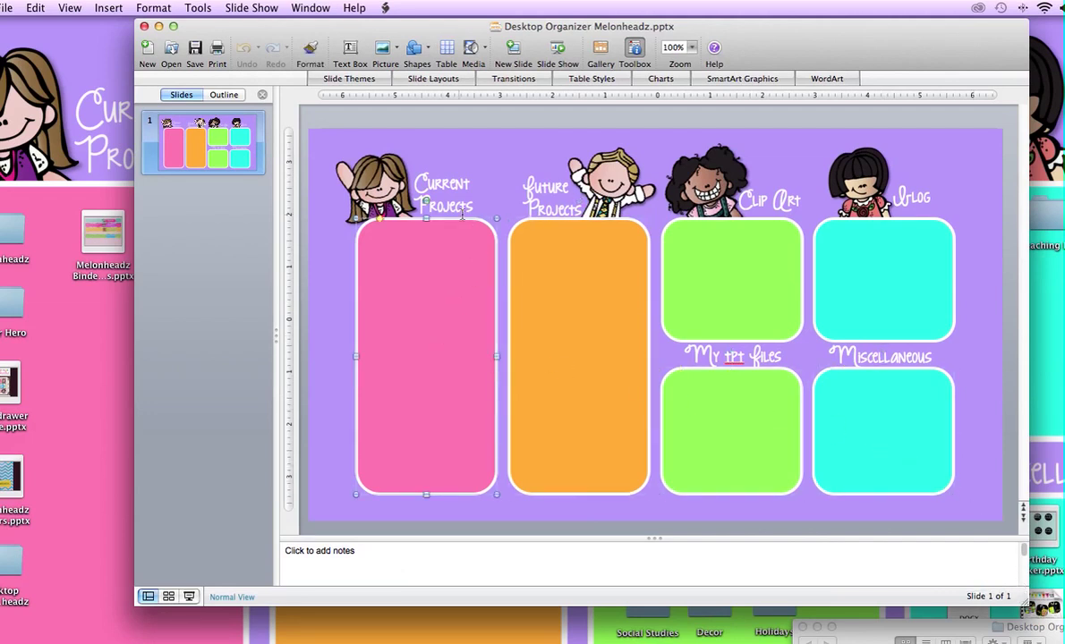
left_click(415, 179)
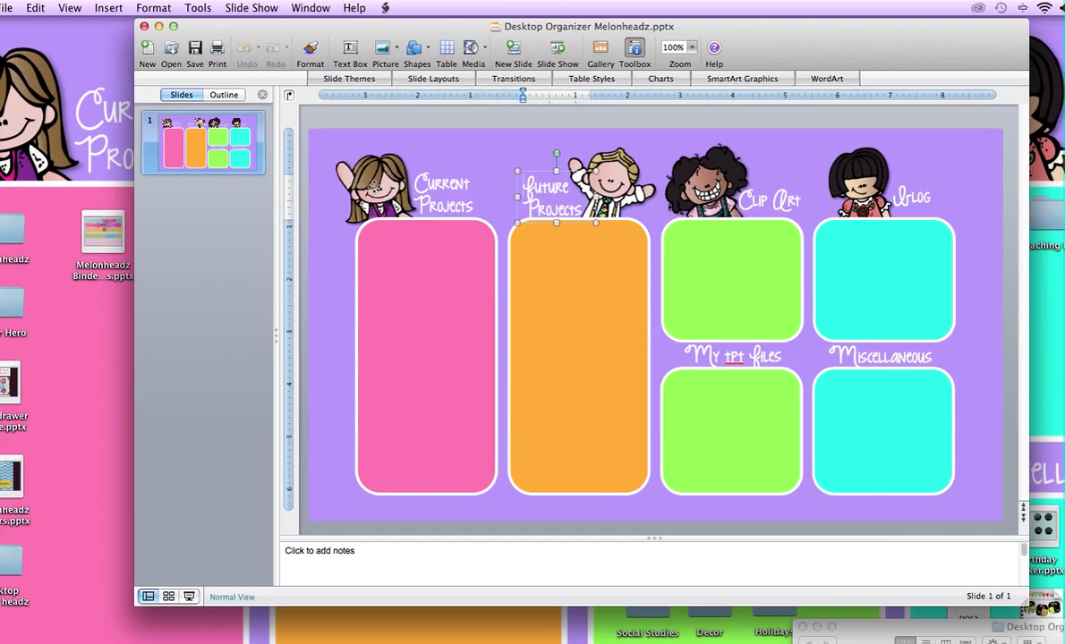
left_click(411, 192)
left_click(564, 175)
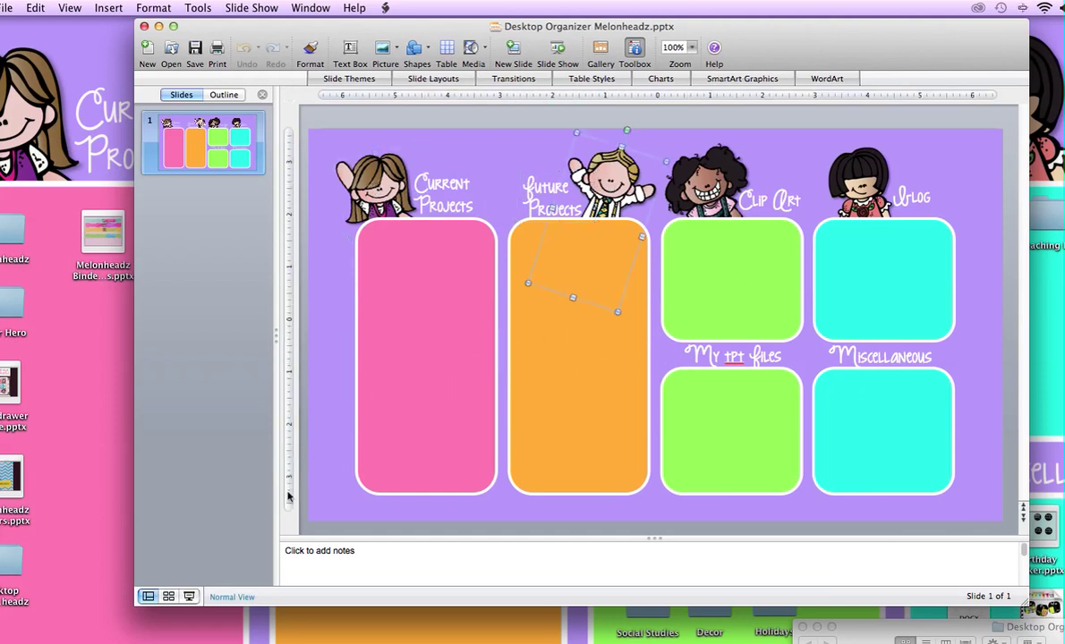
left_click(189, 597)
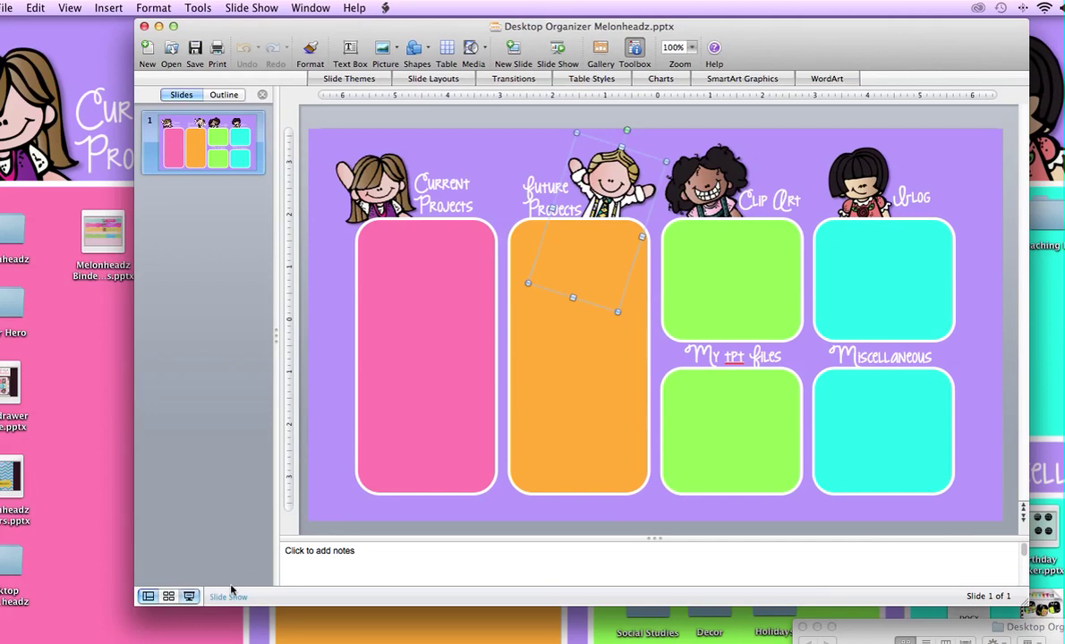
- Choose PNG in Save As with export options at 300 dpi and Best quality
left_click(7, 8)
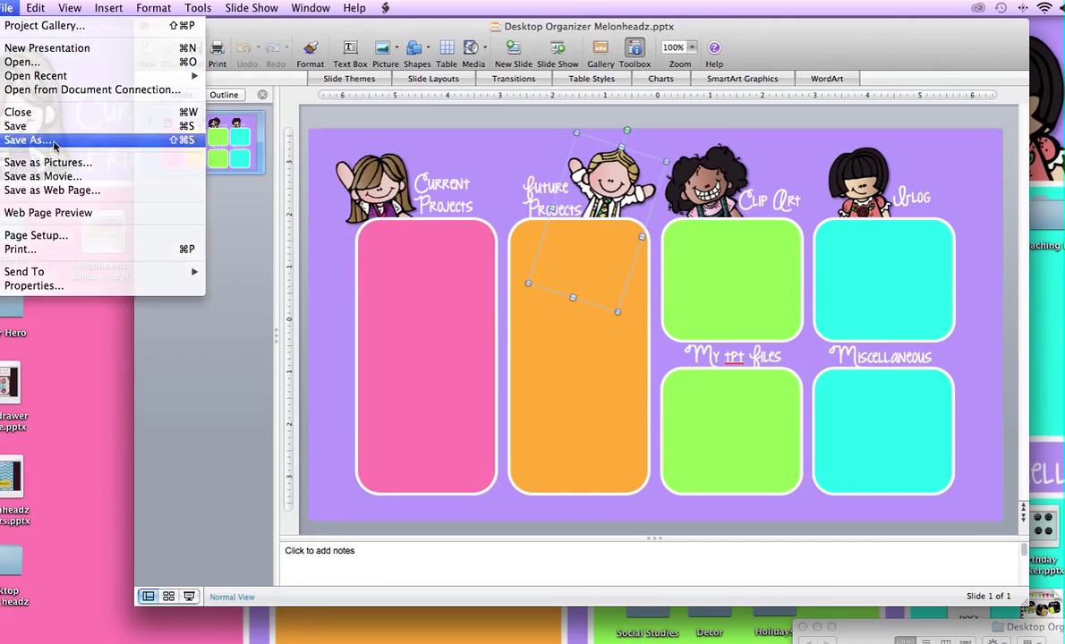
left_click(53, 143)
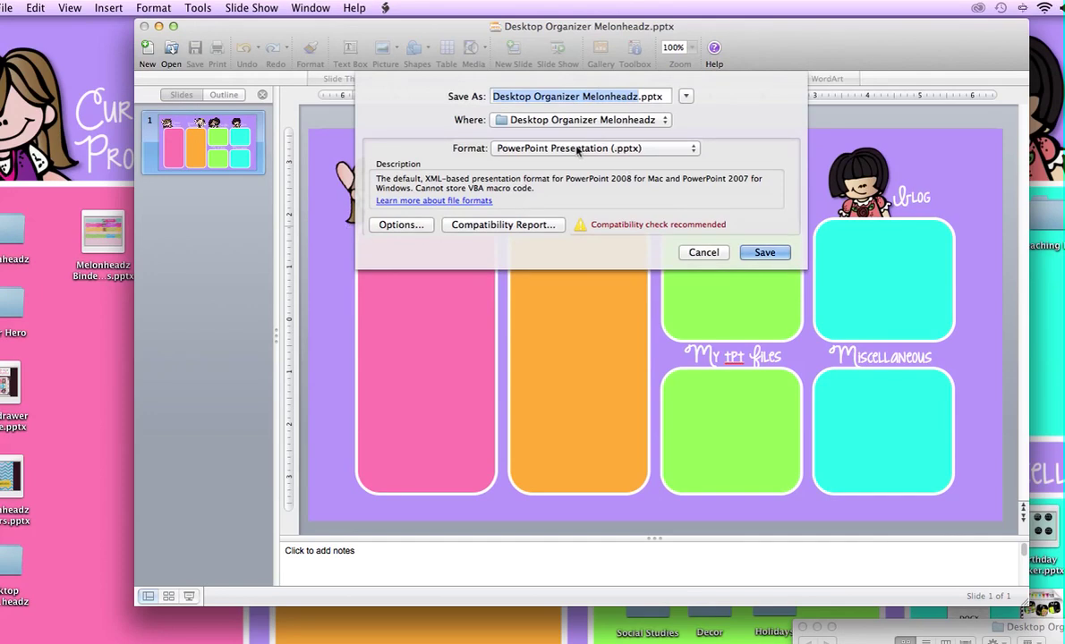
left_click(573, 149)
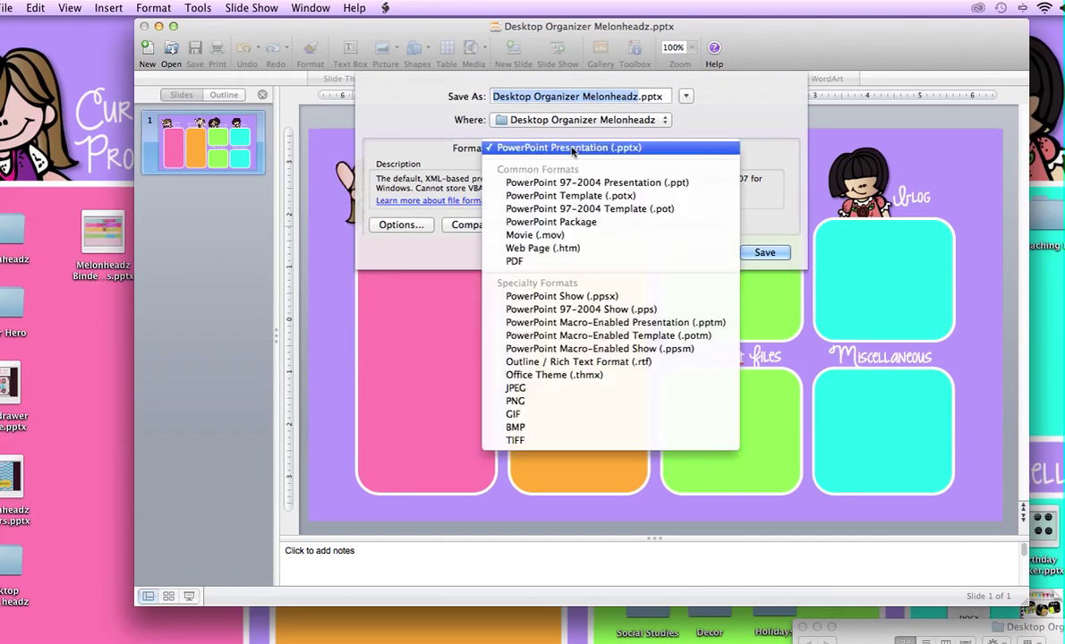
left_click(528, 401)
left_click(392, 224)
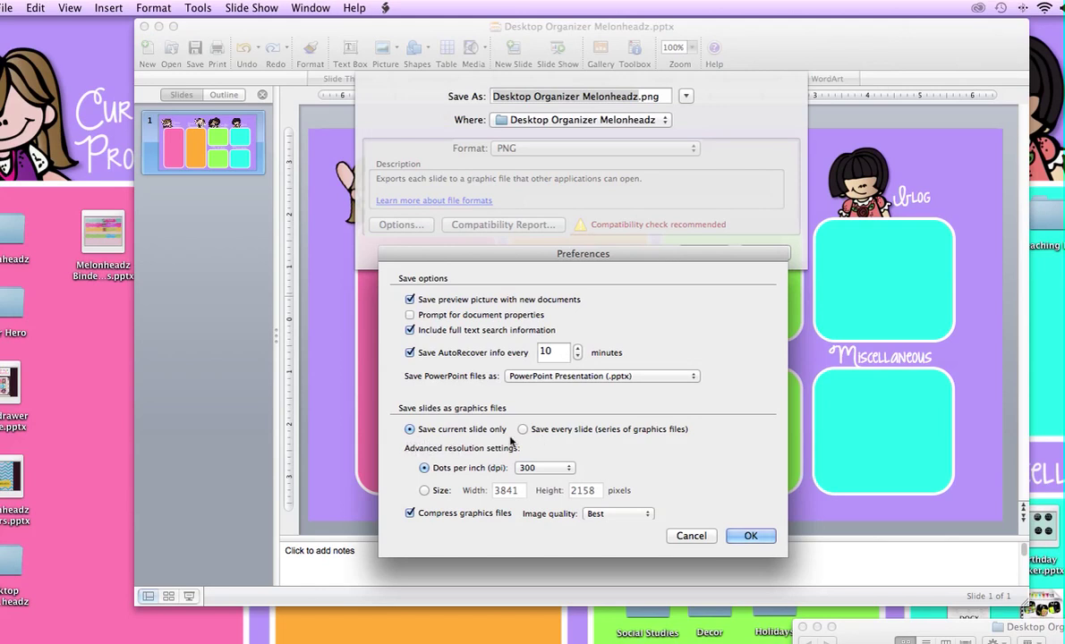
left_click(536, 468)
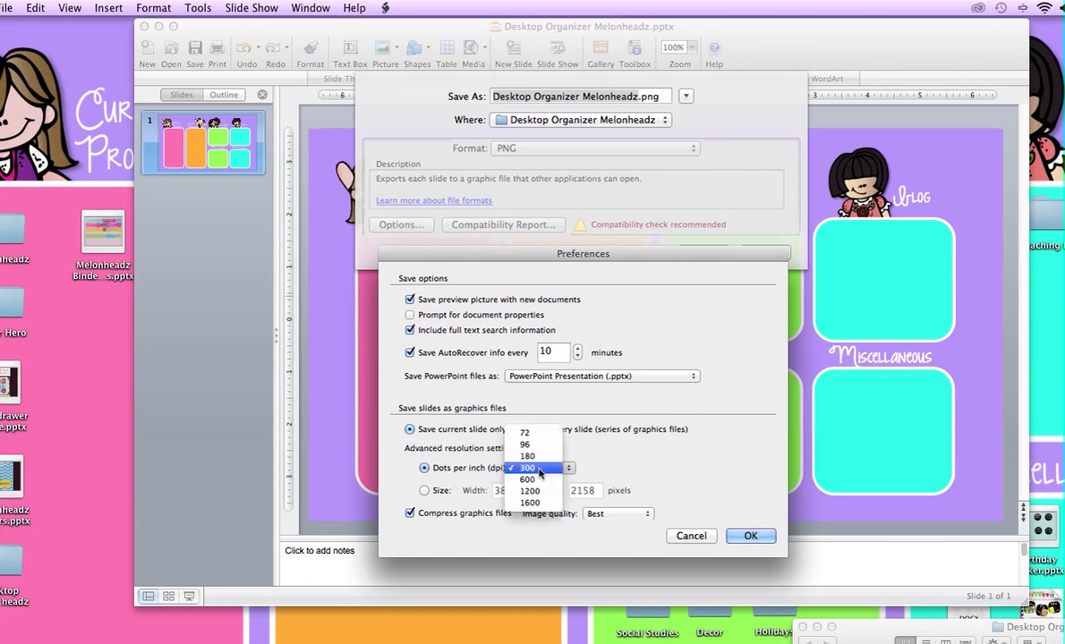
left_click(537, 469)
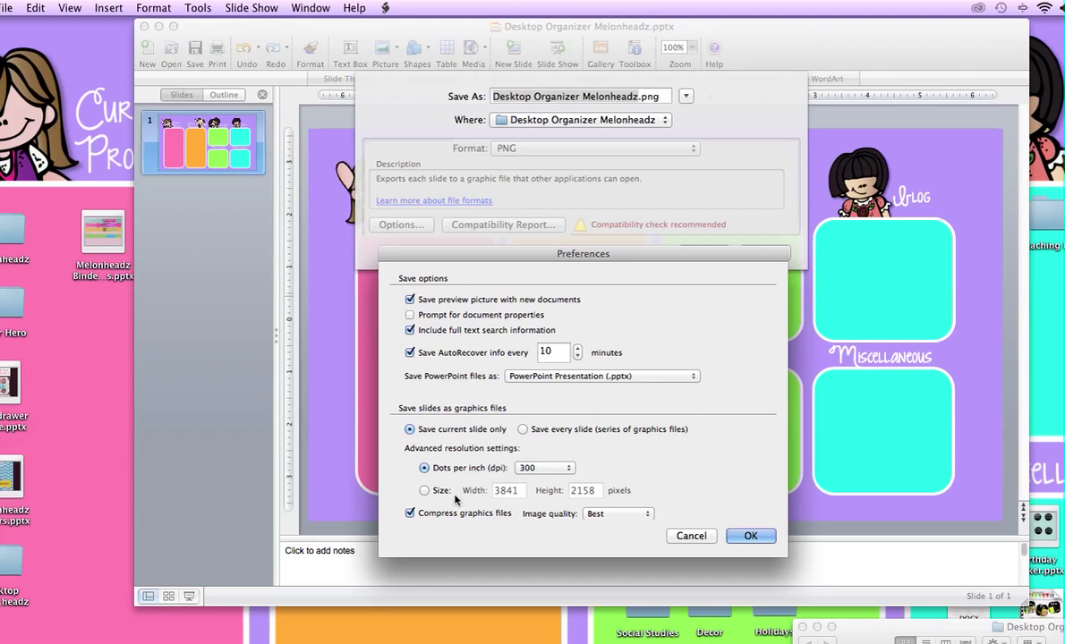
left_click(622, 517)
left_click(622, 516)
left_click(750, 536)
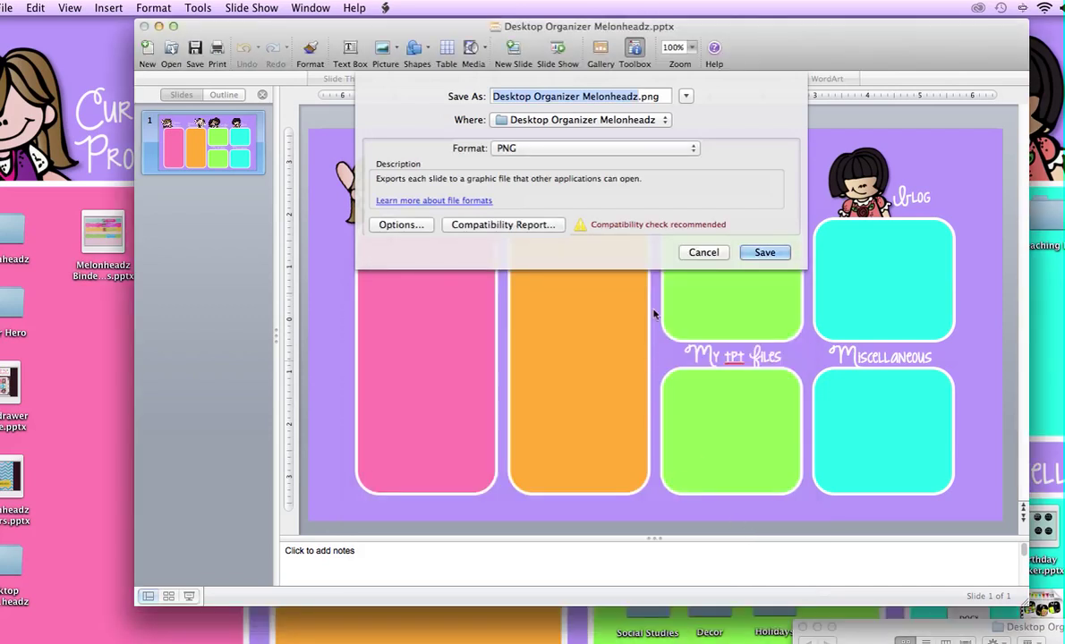
- Name the file Desktop Organizer Melonheadz 2.png and save it
left_click(639, 97)
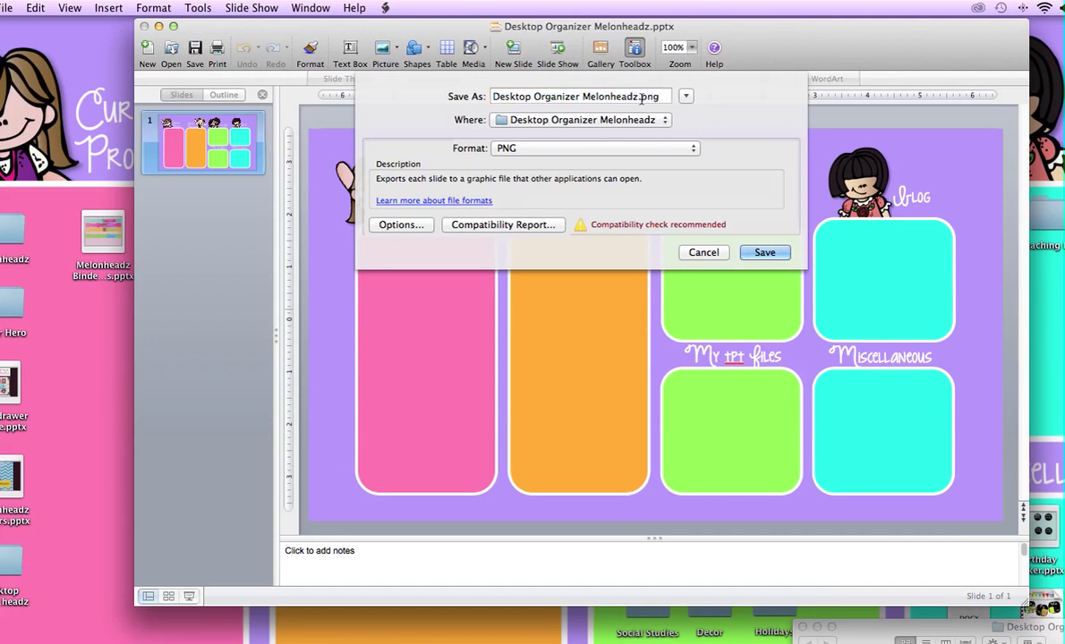
type("2")
left_click(764, 253)
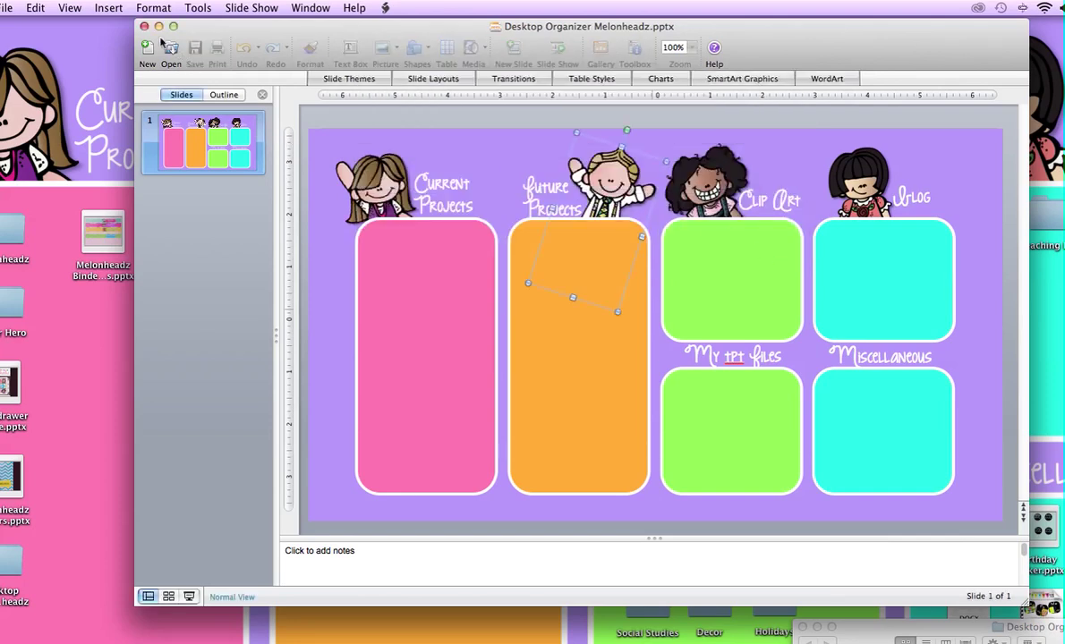
- Close the presentation, drop Desktop Organizer Melonheadz 2.png onto the desktop, and preview it briefly
left_click(144, 28)
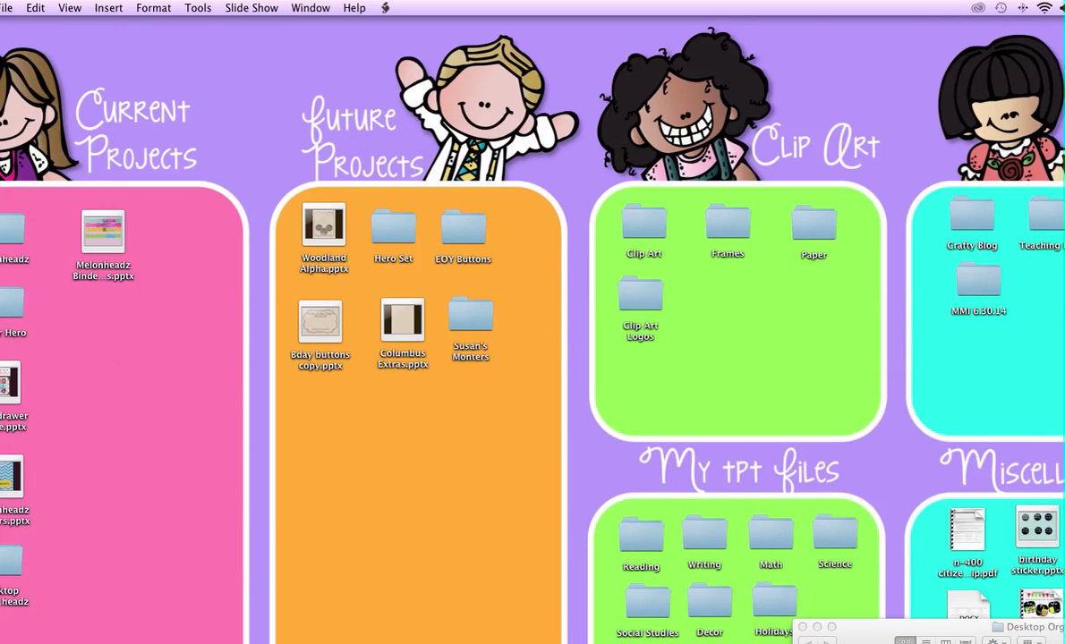
left_click_drag(895, 627, 920, 597)
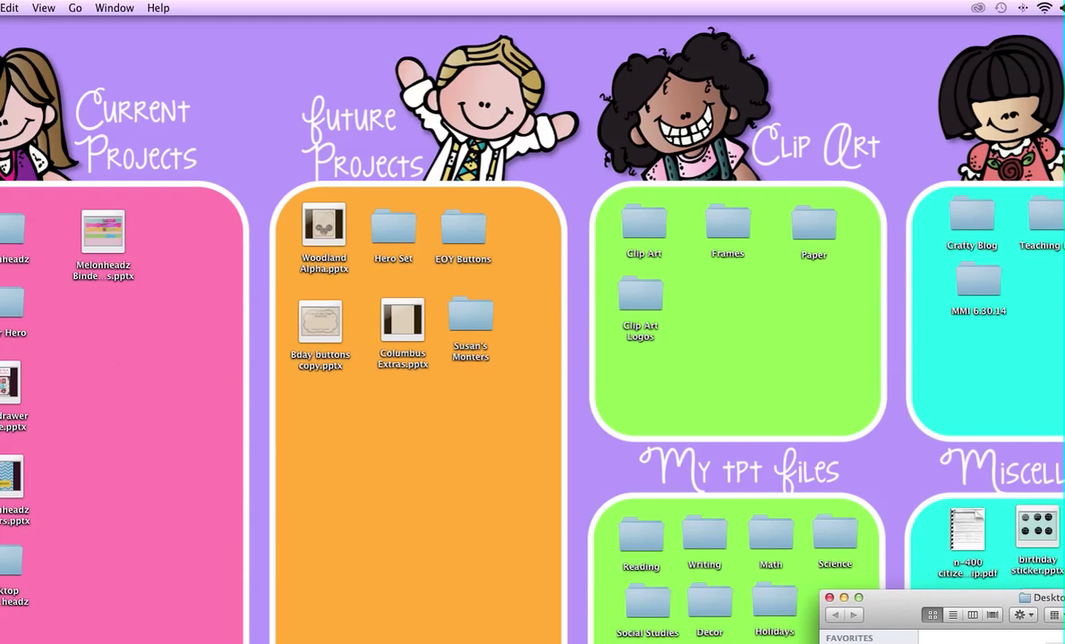
left_click_drag(984, 640, 488, 418)
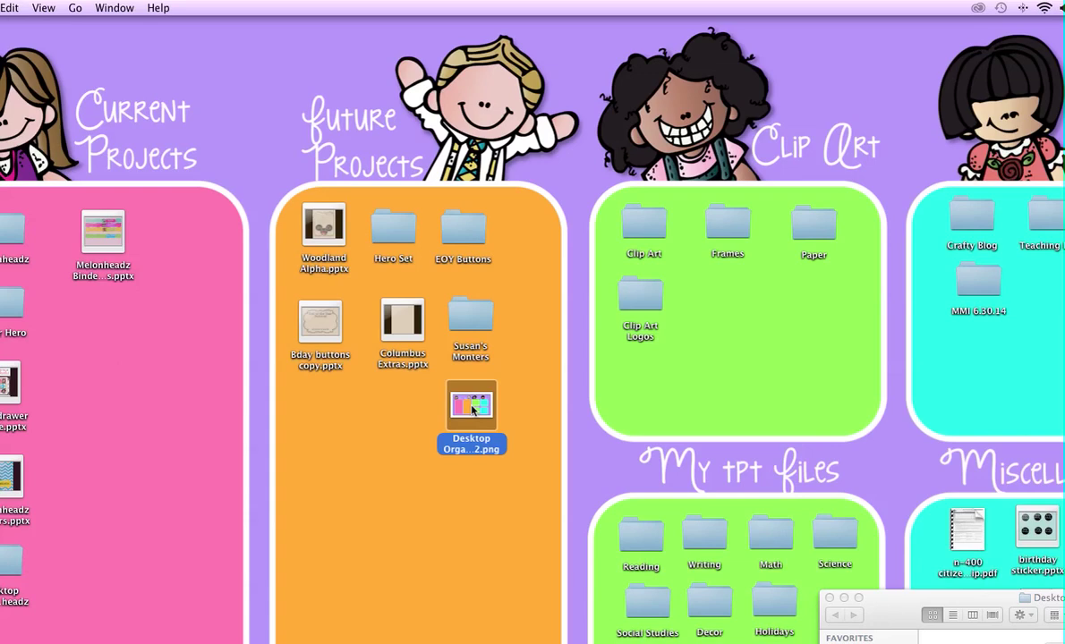
double_click(472, 407)
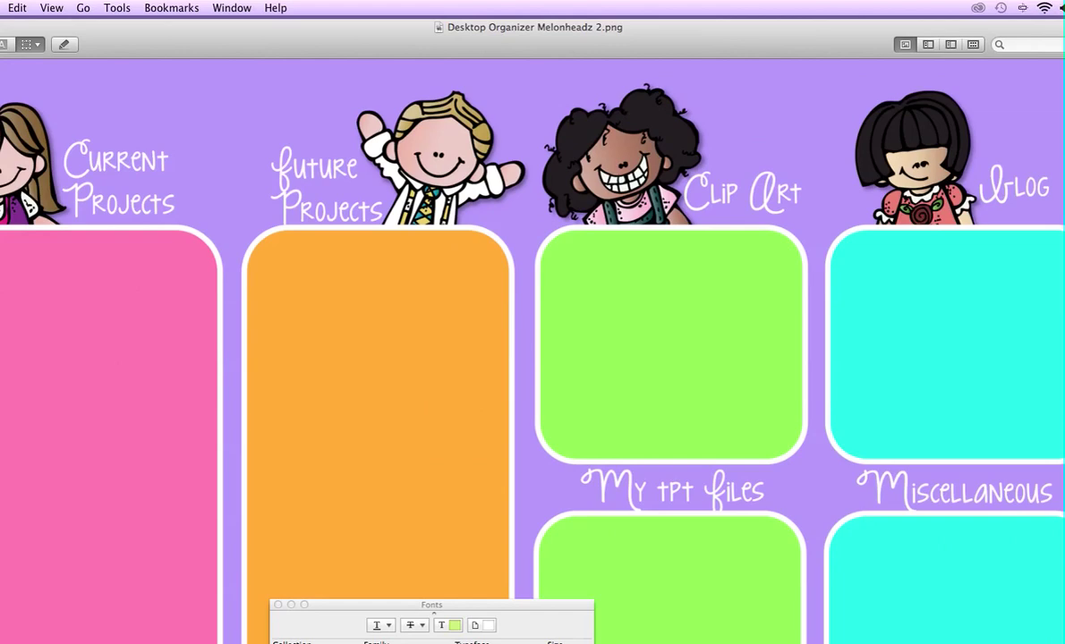
key("super+w")
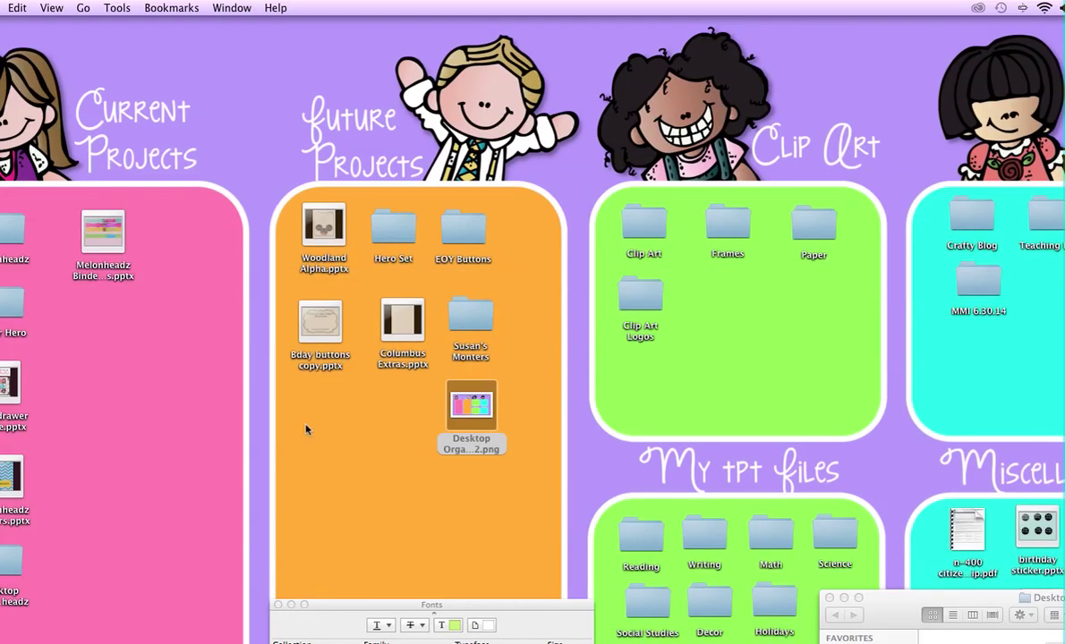
- Move Desktop Organizer Melonheadz 2.png beside EOY Buttons and set it as the desktop picture
left_click(475, 410)
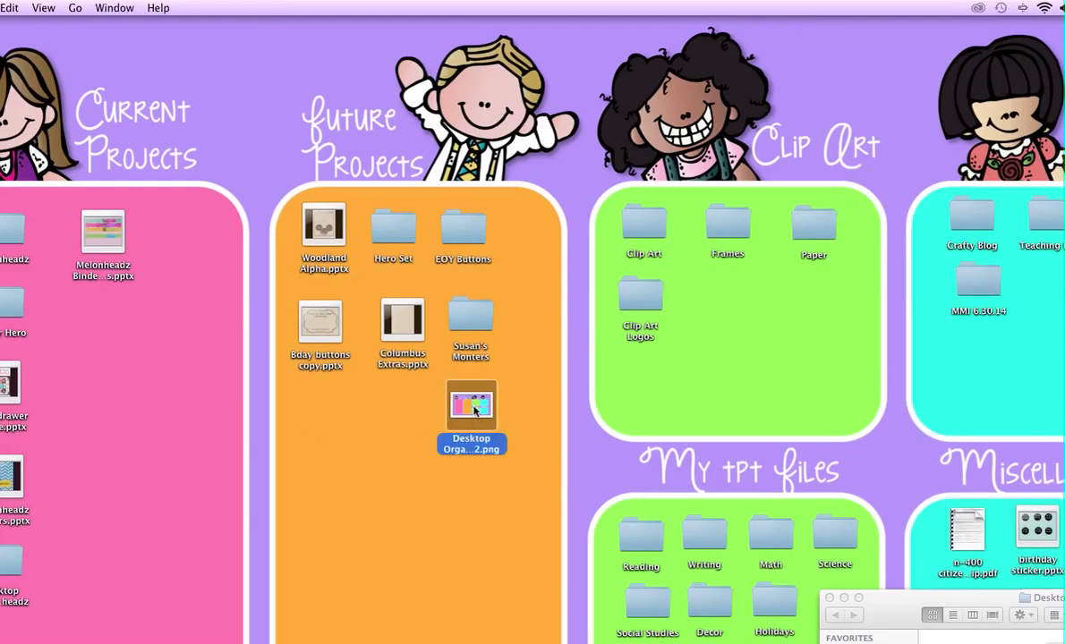
right_click(475, 409)
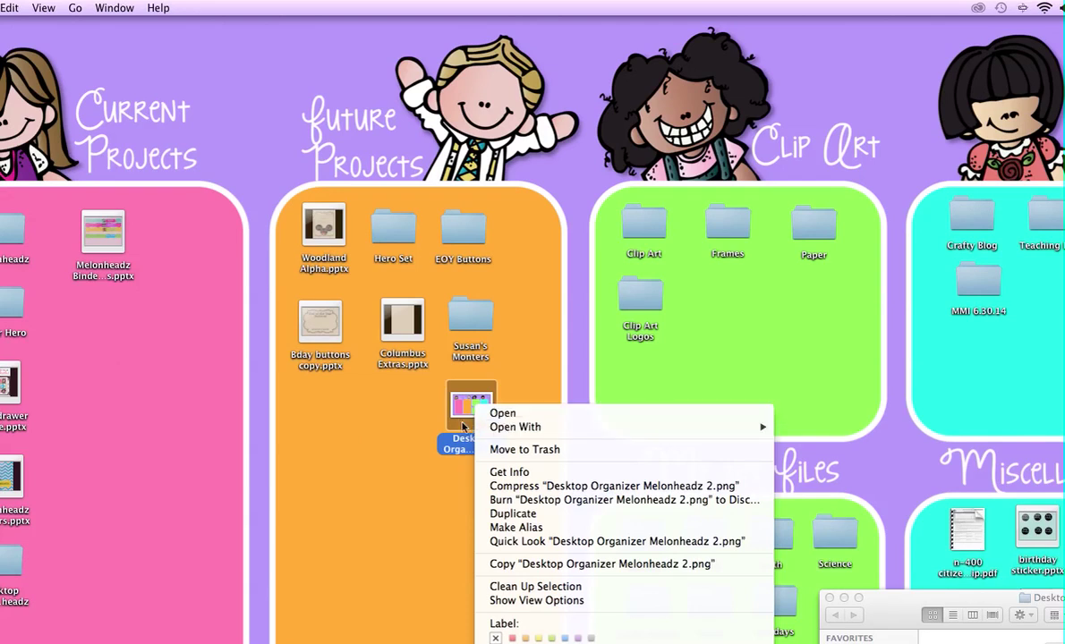
left_click(462, 427)
left_click_drag(452, 398, 547, 274)
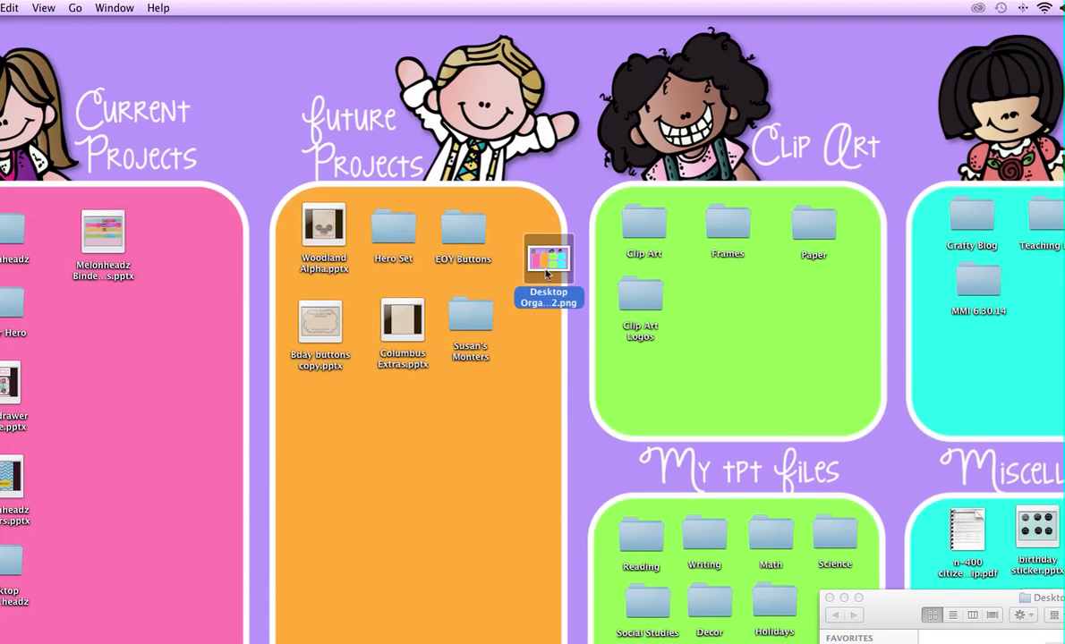
right_click(549, 266)
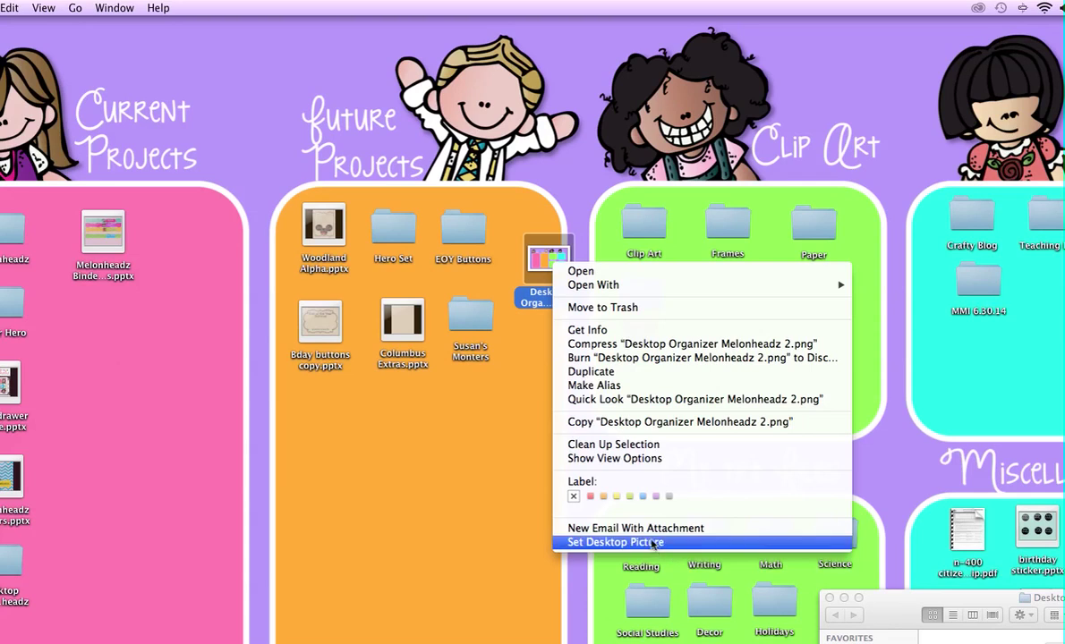
left_click(660, 543)
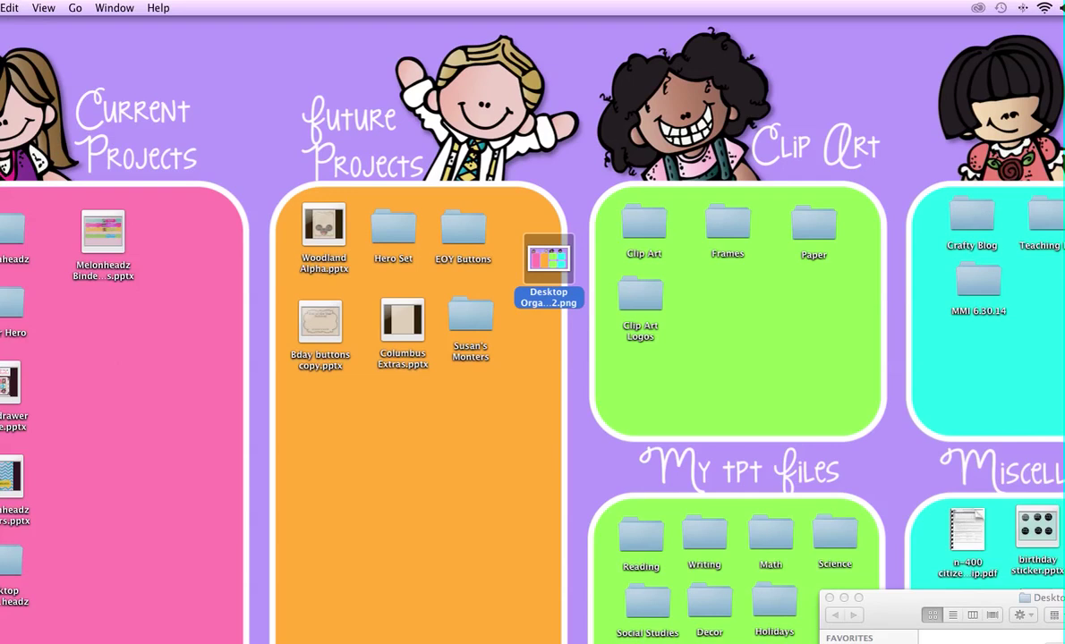
- Place desktop organizer.png on the desktop and set it as the desktop picture
left_click_drag(895, 626, 548, 358)
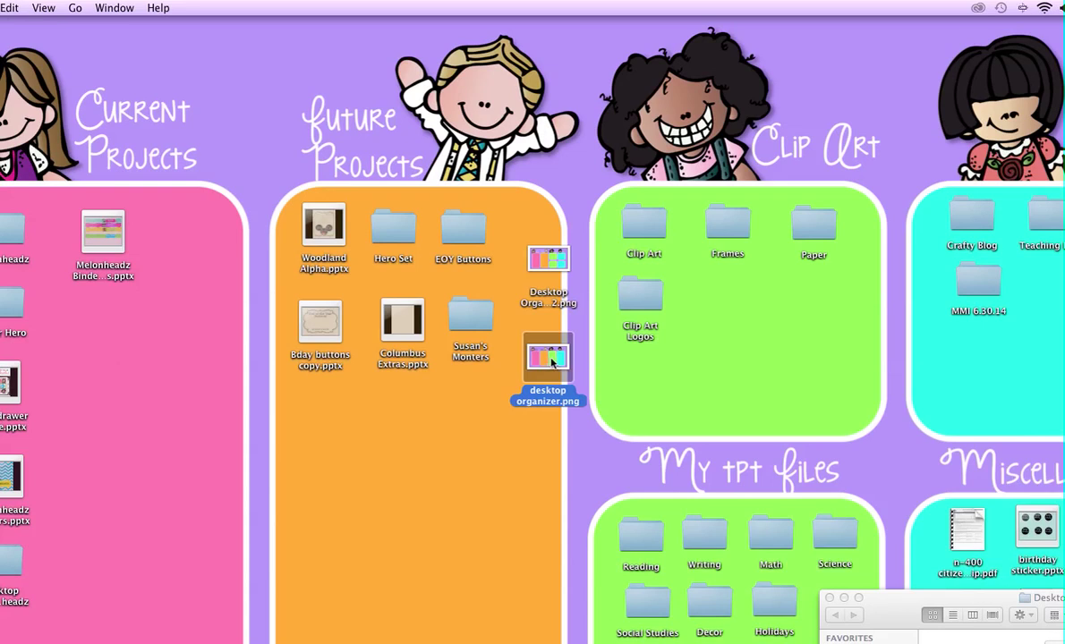
right_click(552, 361)
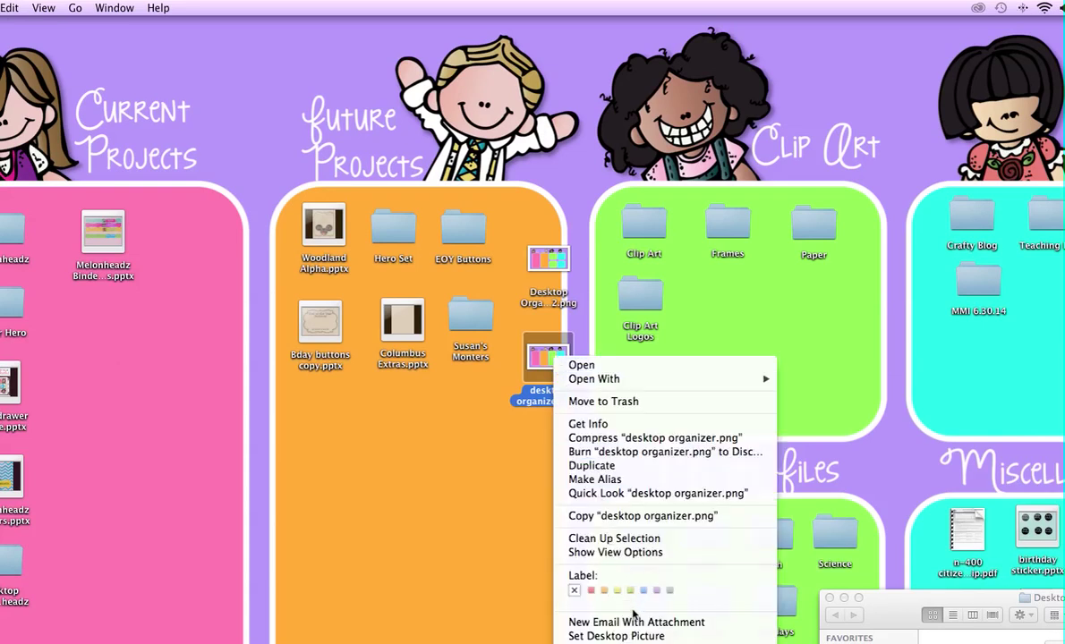
left_click(620, 636)
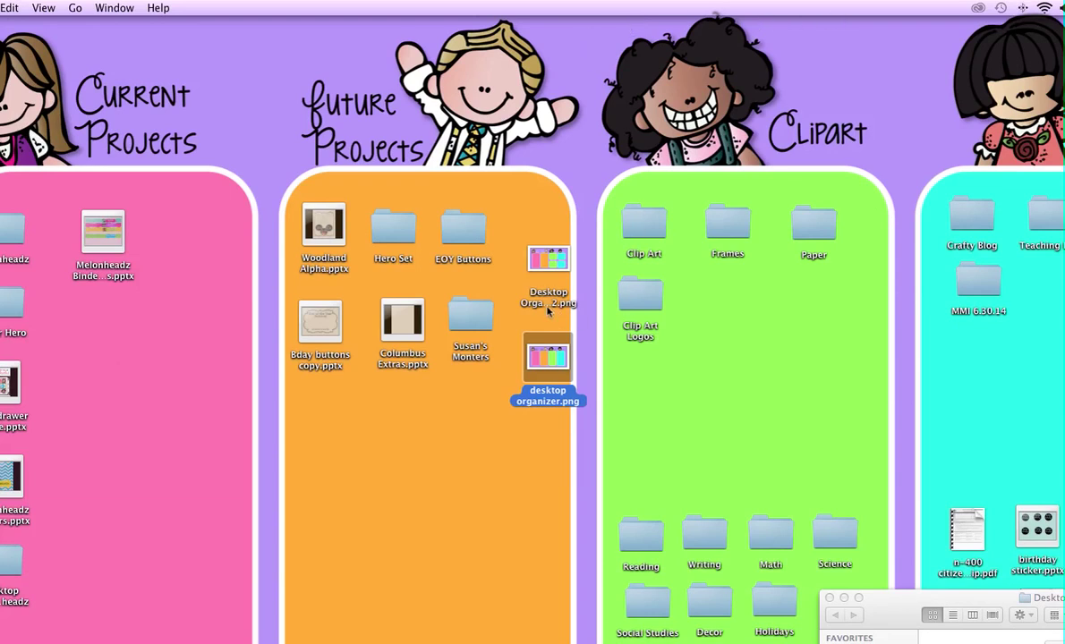
- Set Desktop Organizer Melonheadz 2.png back as the desktop picture
left_click(549, 259)
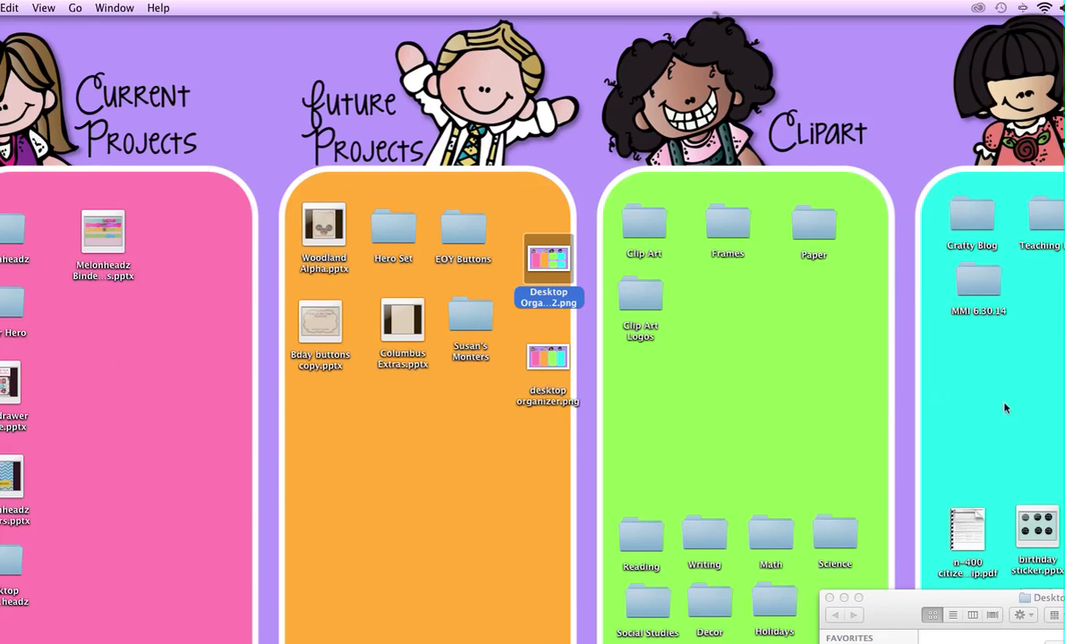
right_click(555, 259)
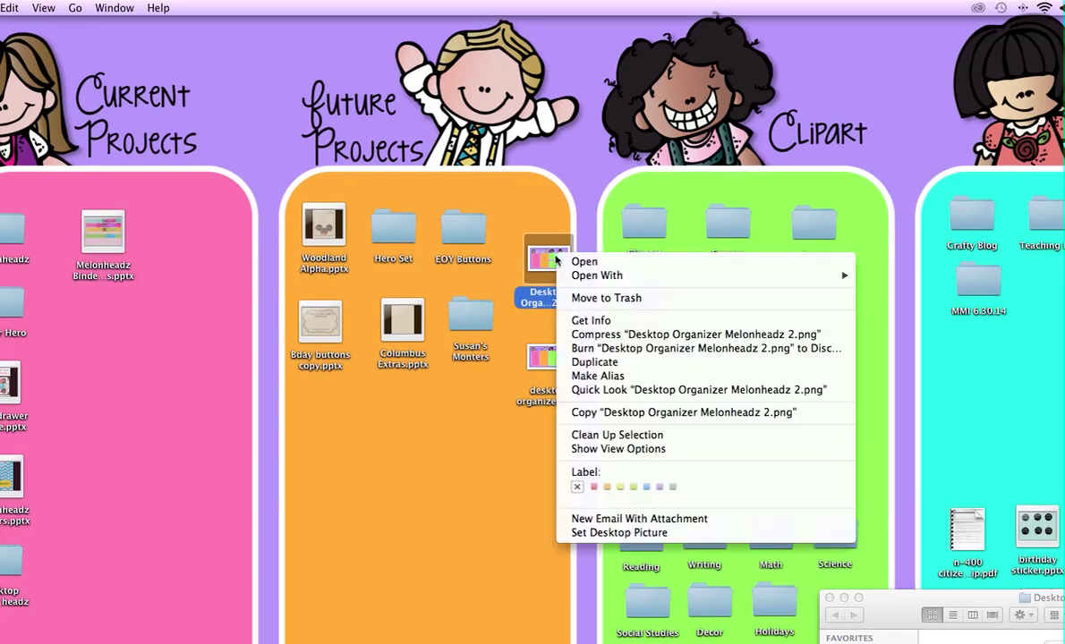
left_click(624, 534)
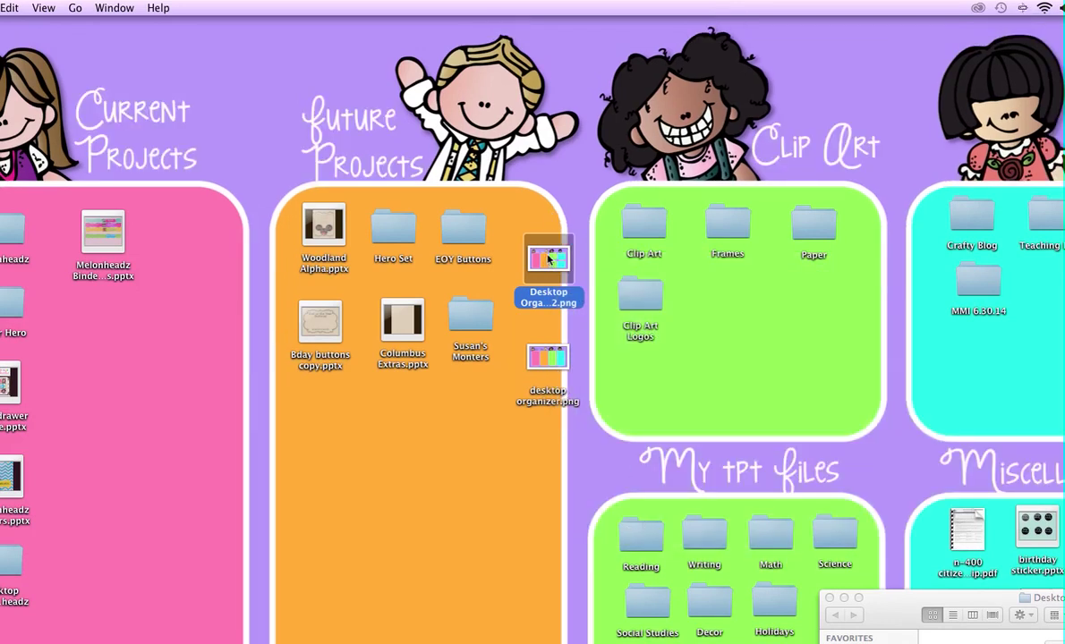
- Move the Melonheadz 2 PNG and desktop organizer.png below Bday buttons copy.pptx, stacked together
left_click_drag(549, 259, 316, 413)
left_click_drag(546, 357, 321, 492)
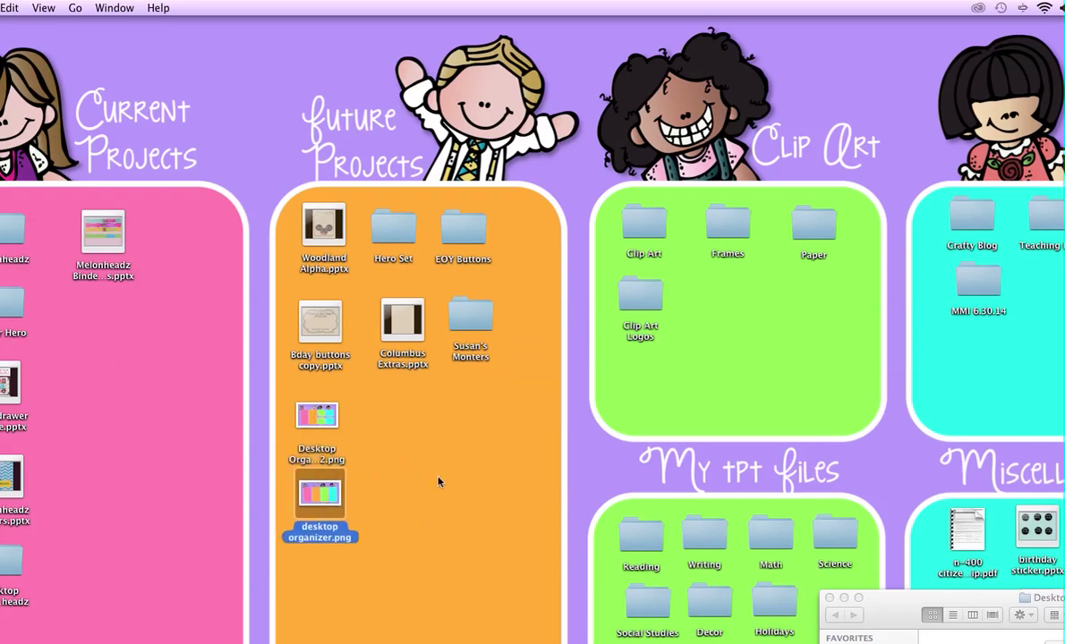
left_click(901, 607)
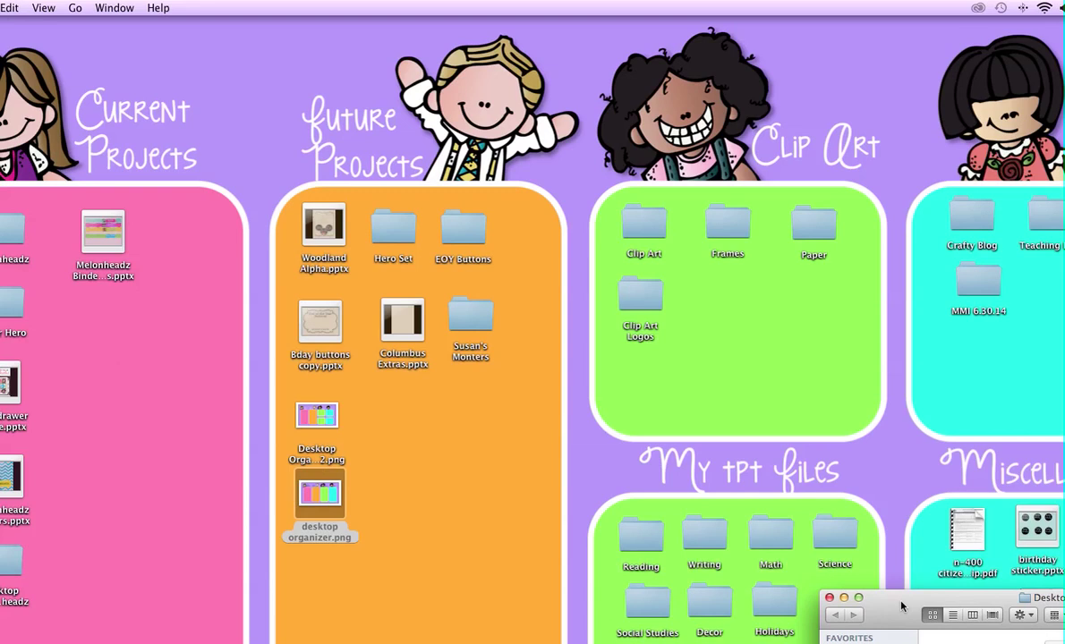